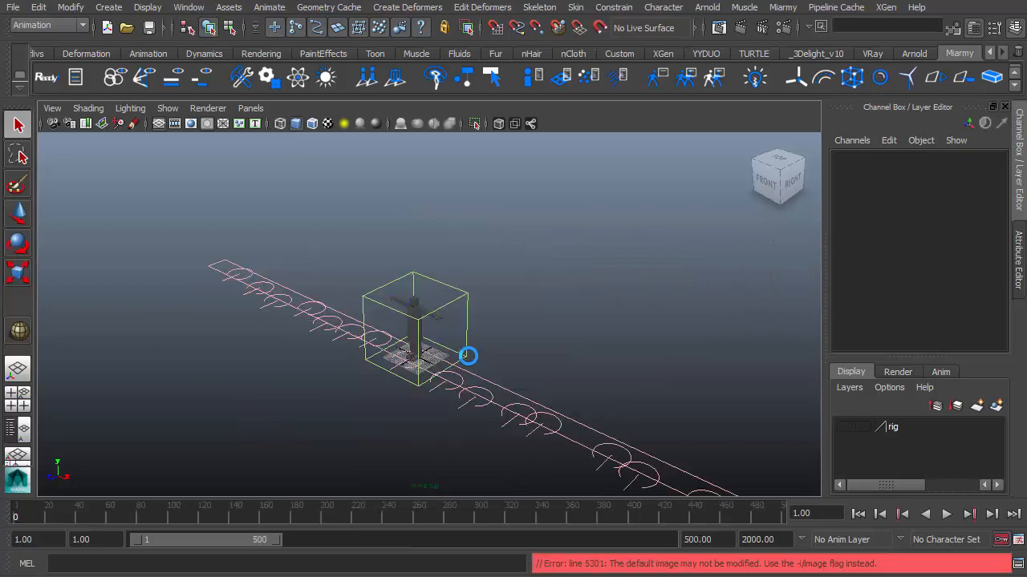
- Show the Outliner beside the perspective view and expand Miarmy_Contents down to the casual agent's action and decision nodes
scroll(465, 367, "down", 2)
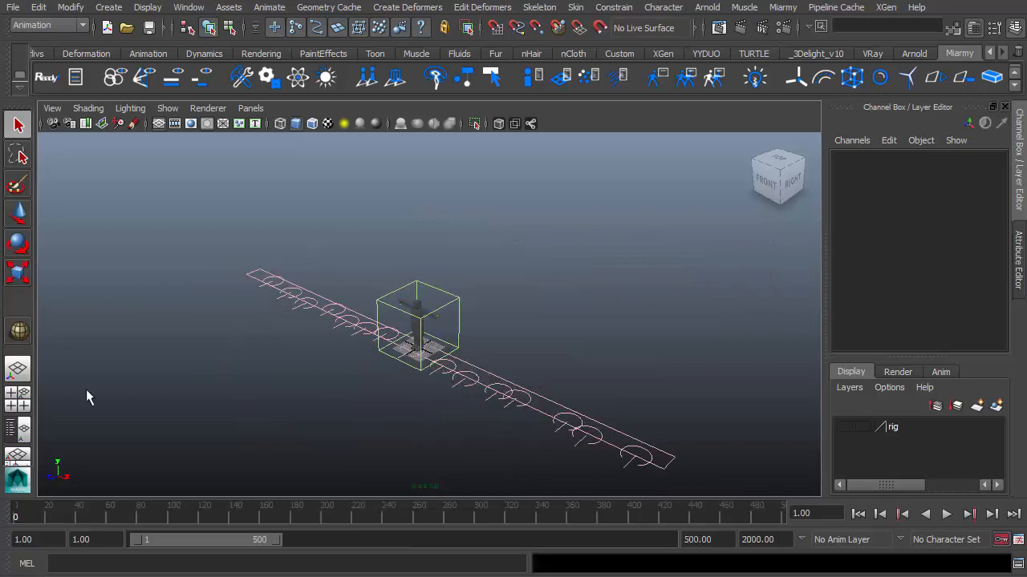
left_click(18, 429)
left_click(57, 209)
left_click(57, 209)
left_click(73, 225)
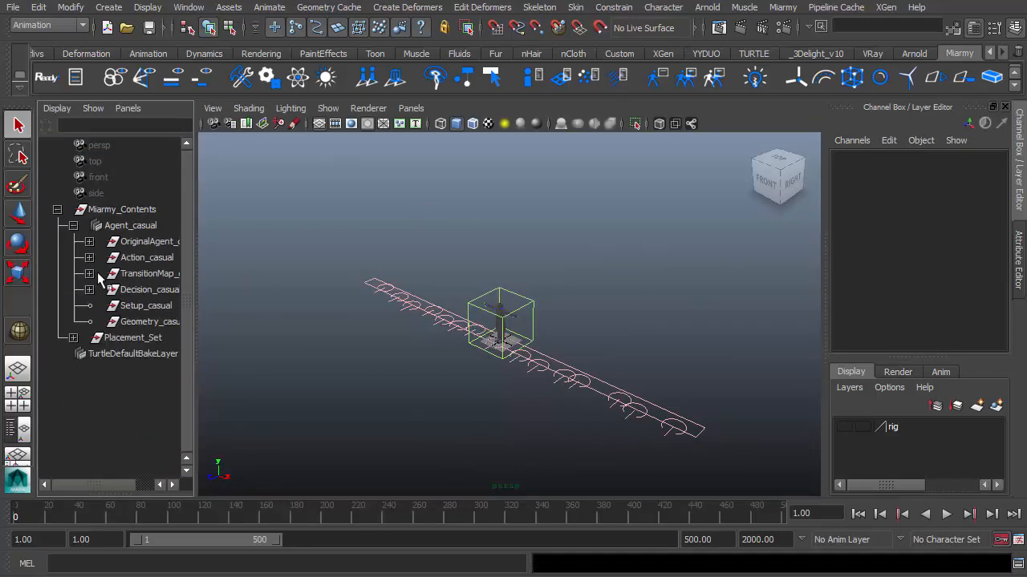
left_click(89, 258)
left_click(89, 305)
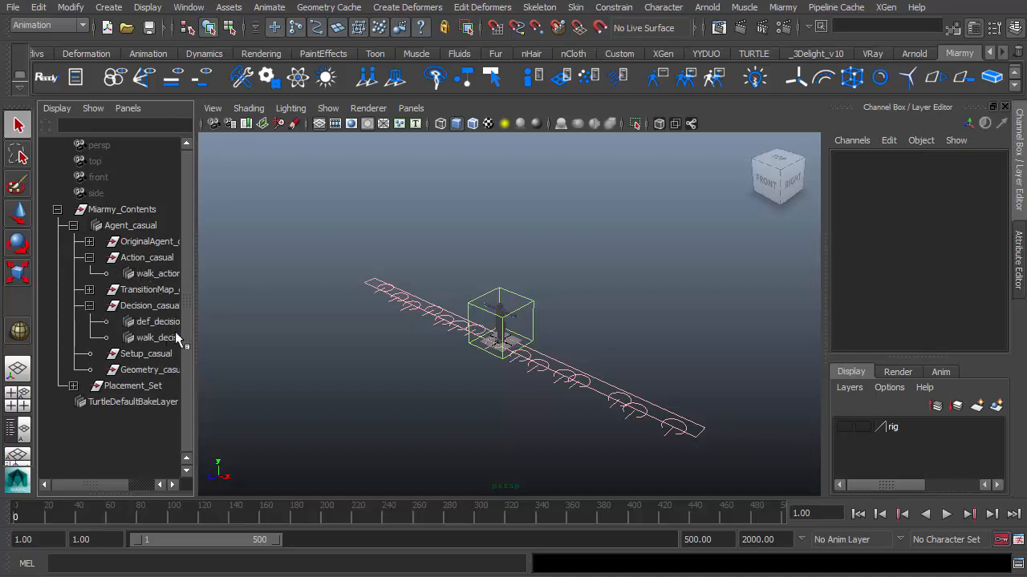
- Place the crowd agents from the placement set into the scene
left_click(520, 334)
left_click(372, 78)
left_click_drag(531, 344, 548, 339, "alt")
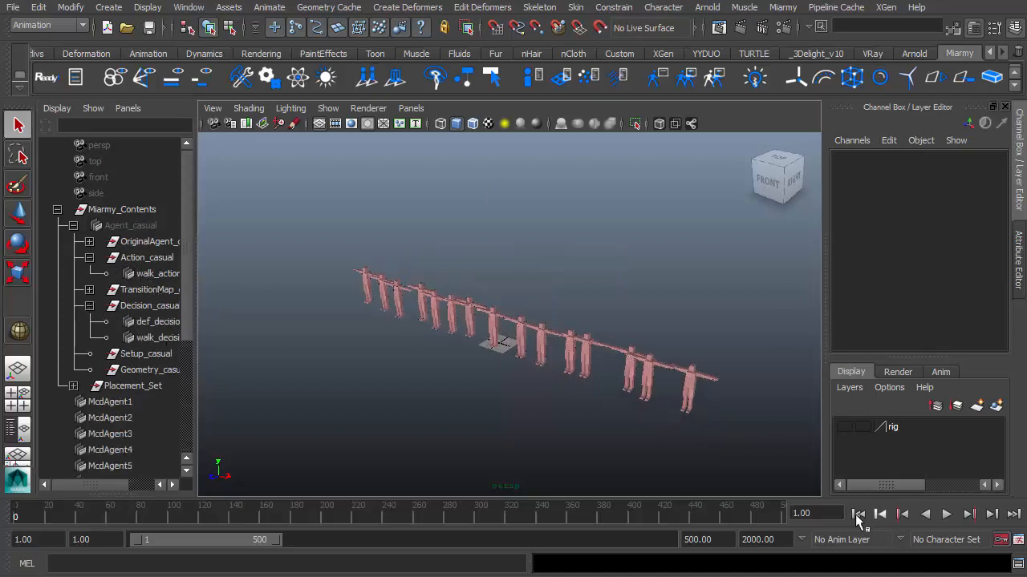
- Play the simulation to review the walking crowd from several angles, and return to the first frame
left_click(946, 514)
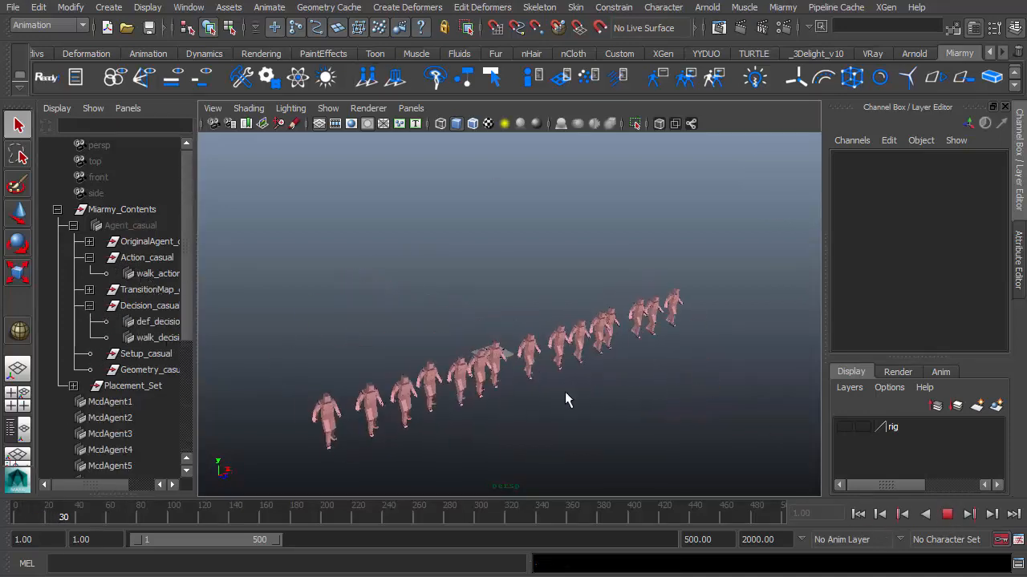
right_click_drag(564, 391, 522, 399, "alt")
left_click_drag(523, 398, 506, 415, "alt")
middle_click_drag(506, 415, 571, 403, "alt")
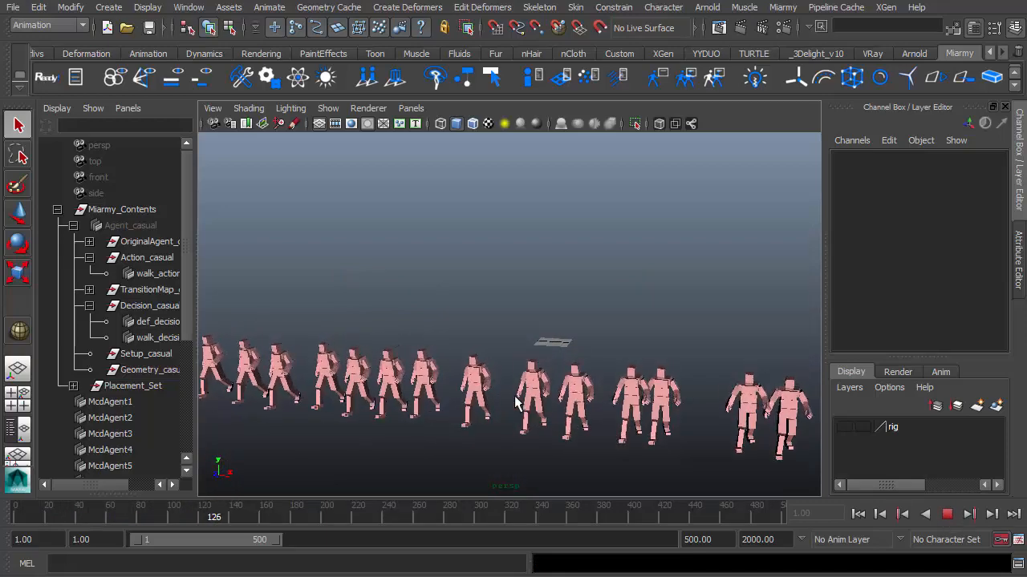
left_click_drag(515, 399, 489, 401, "alt")
middle_click_drag(489, 401, 667, 431, "alt")
left_click_drag(667, 430, 602, 456, "alt")
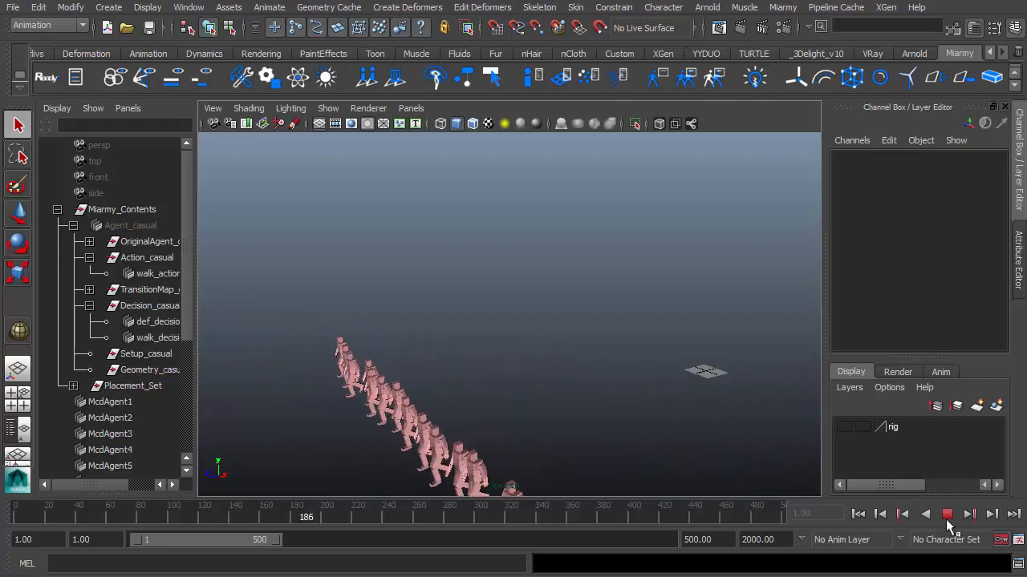
left_click(947, 514)
left_click(858, 514)
left_click_drag(678, 383, 579, 384, "alt")
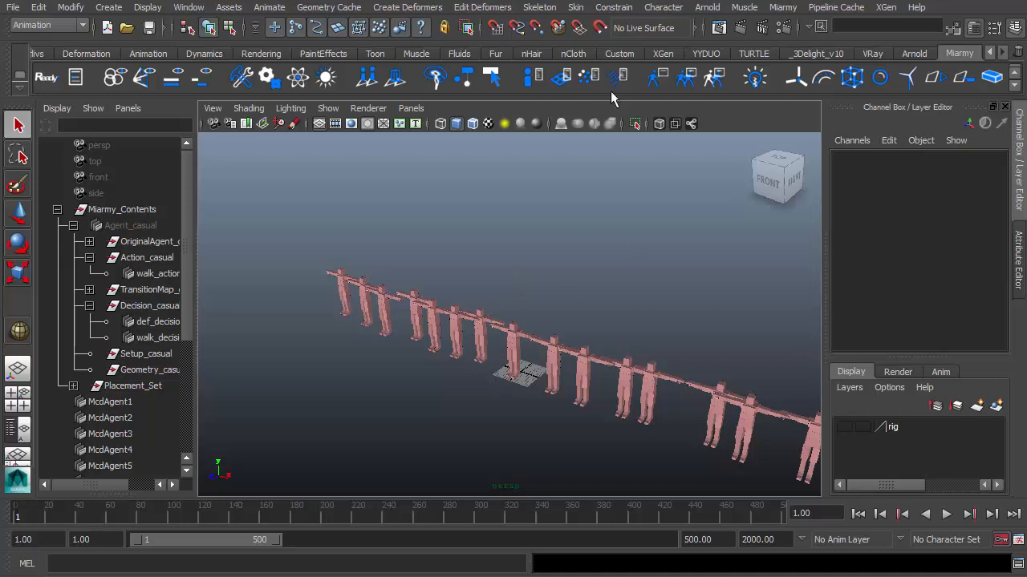
- Create a new decision named "time" for the casual agent
left_click(754, 77)
type("time")
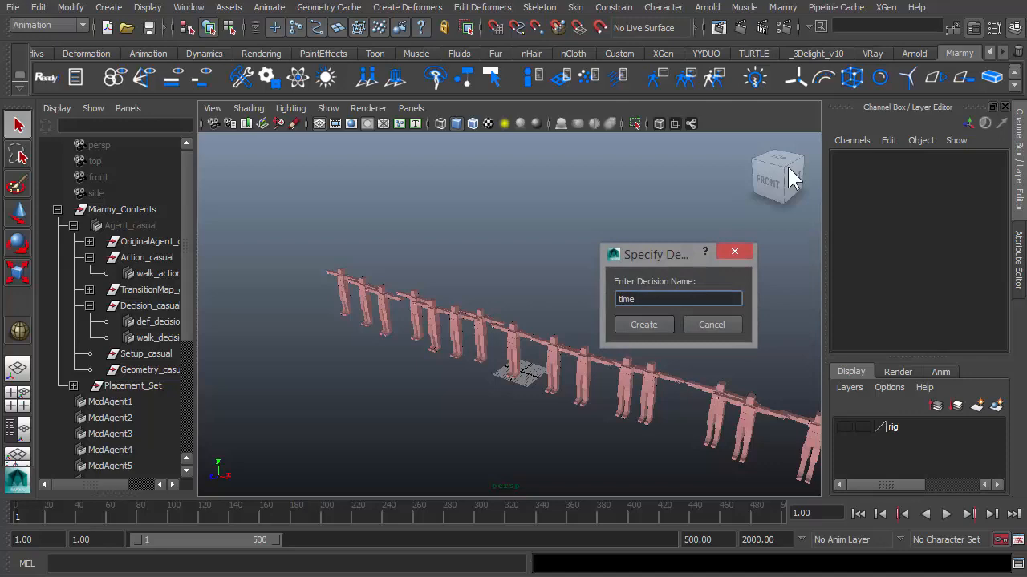
key("Return")
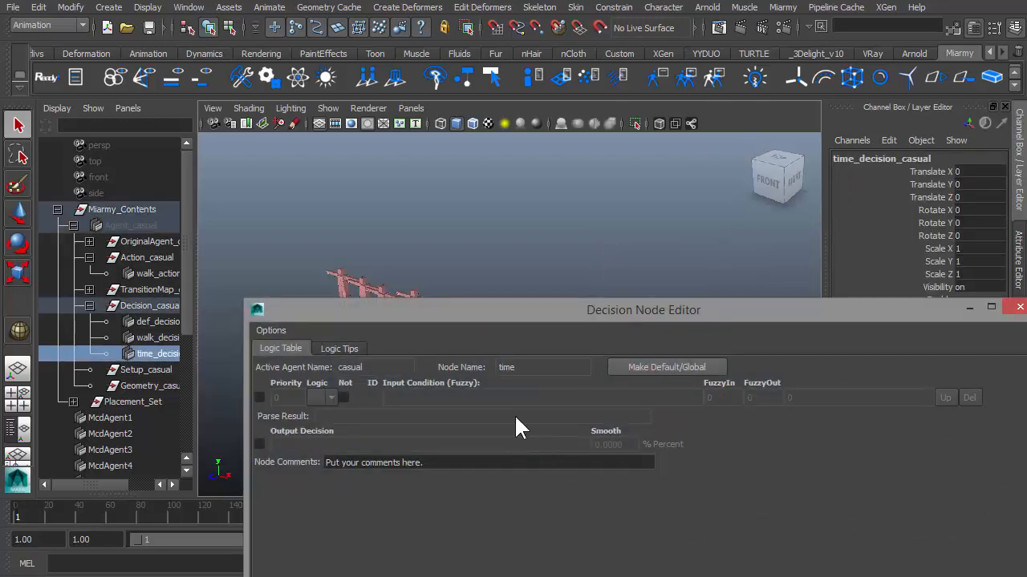
- Enable the time decision's first input condition and insert the Periodic Time sentence "peroidic time generate value > ??"
left_click(223, 339)
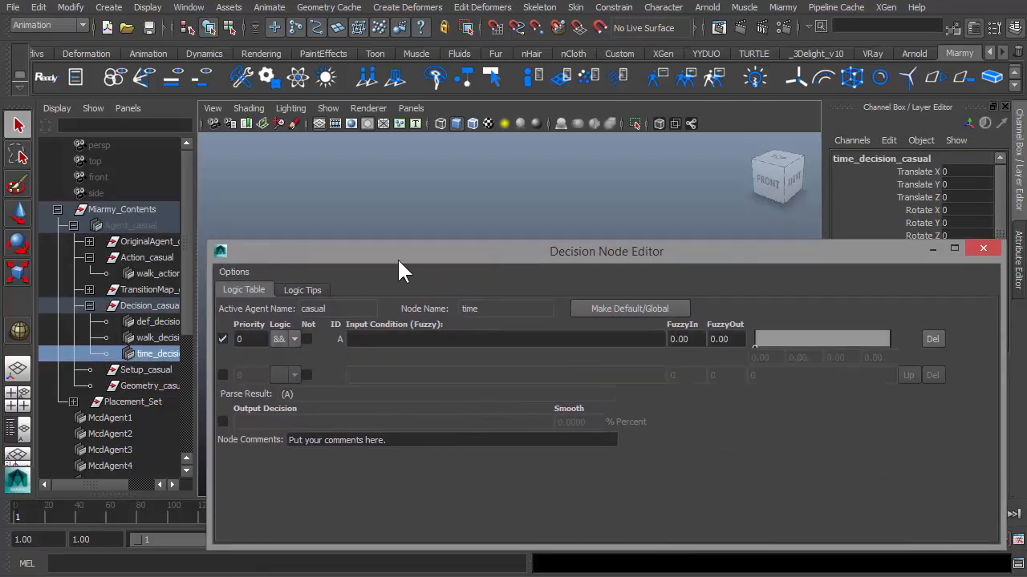
left_click(339, 374)
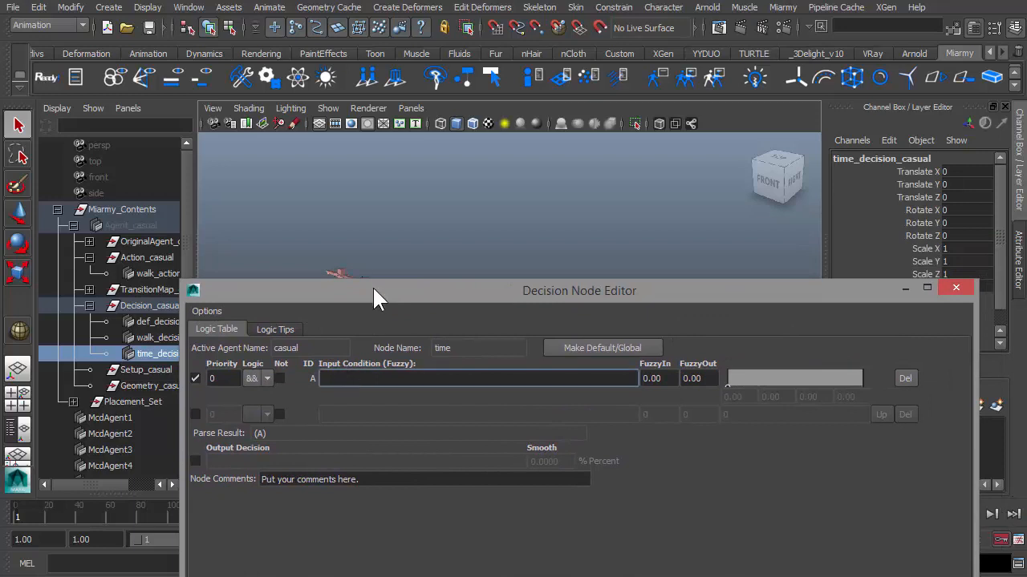
left_click_drag(373, 286, 283, 386)
left_click_drag(410, 384, 441, 336)
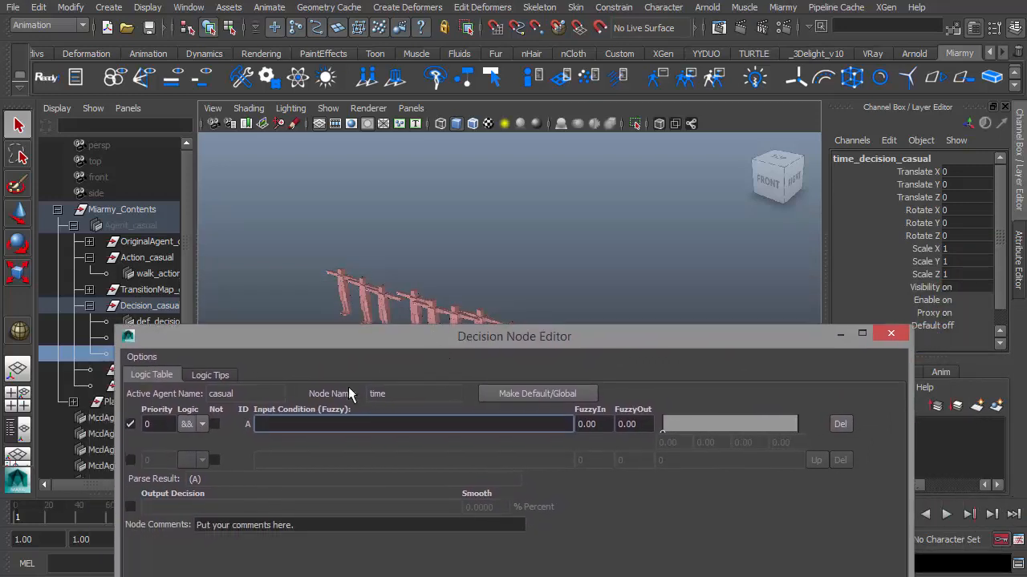
left_click_drag(318, 329, 232, 336)
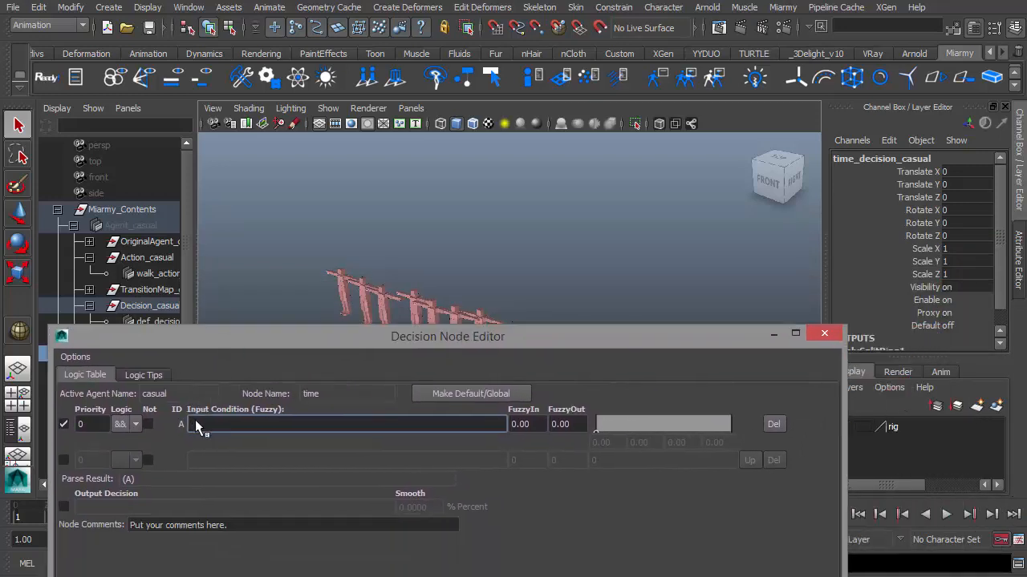
right_click(195, 423)
mouse_move(237, 310)
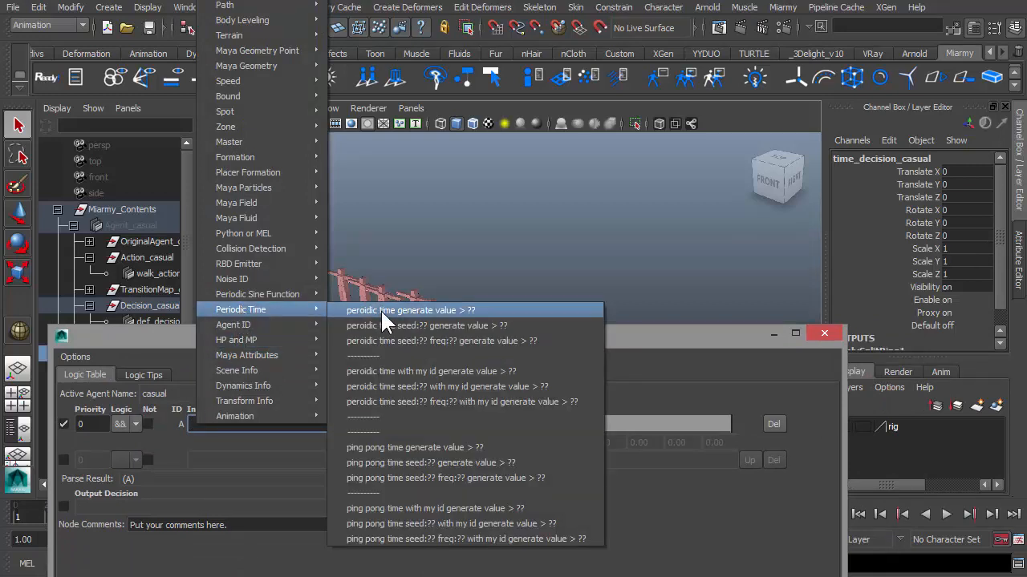
left_click(478, 309)
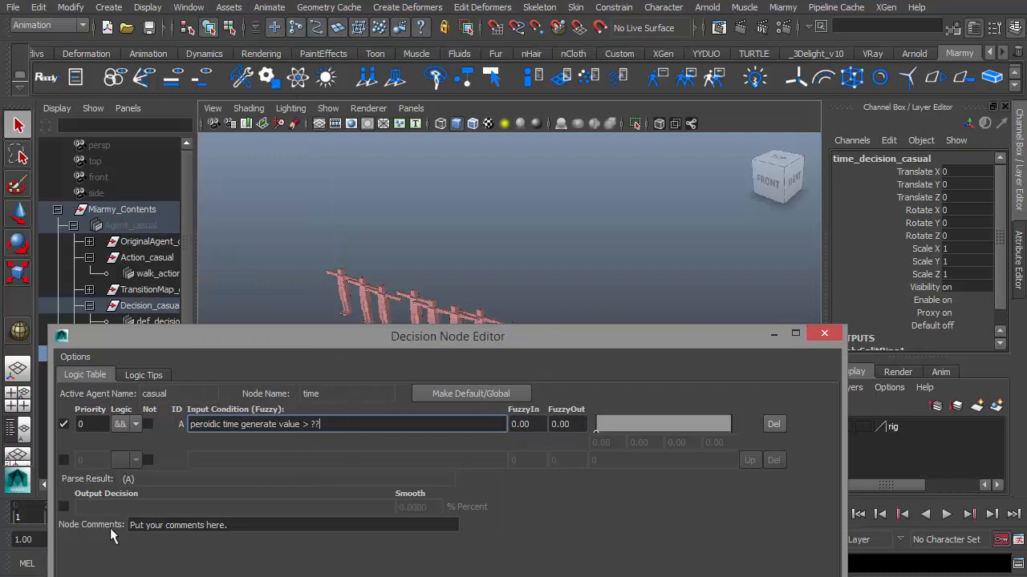
left_click_drag(401, 332, 403, 382)
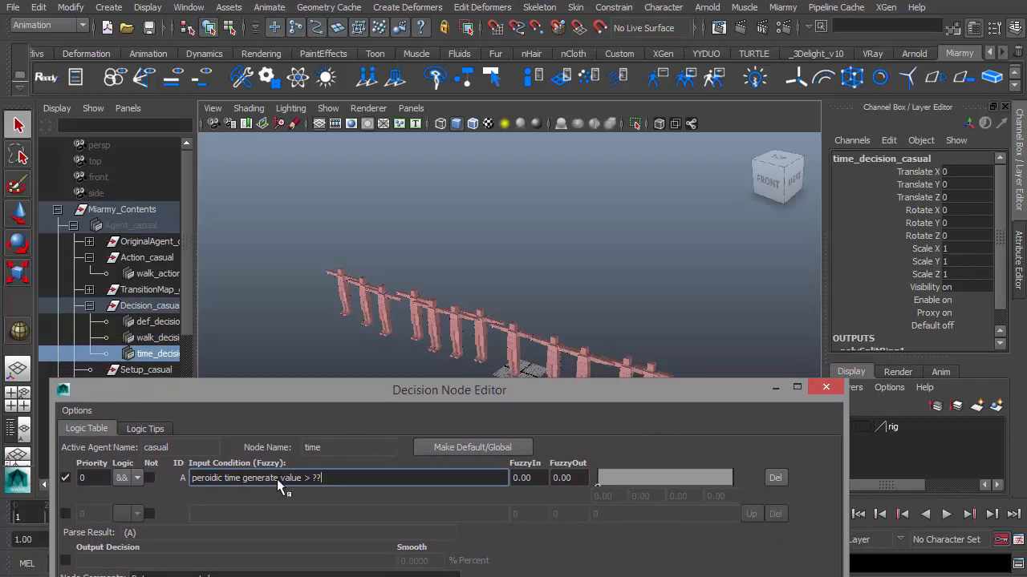
- Replace the placeholder in the periodic time condition with 0.5
left_click_drag(302, 479, 191, 479)
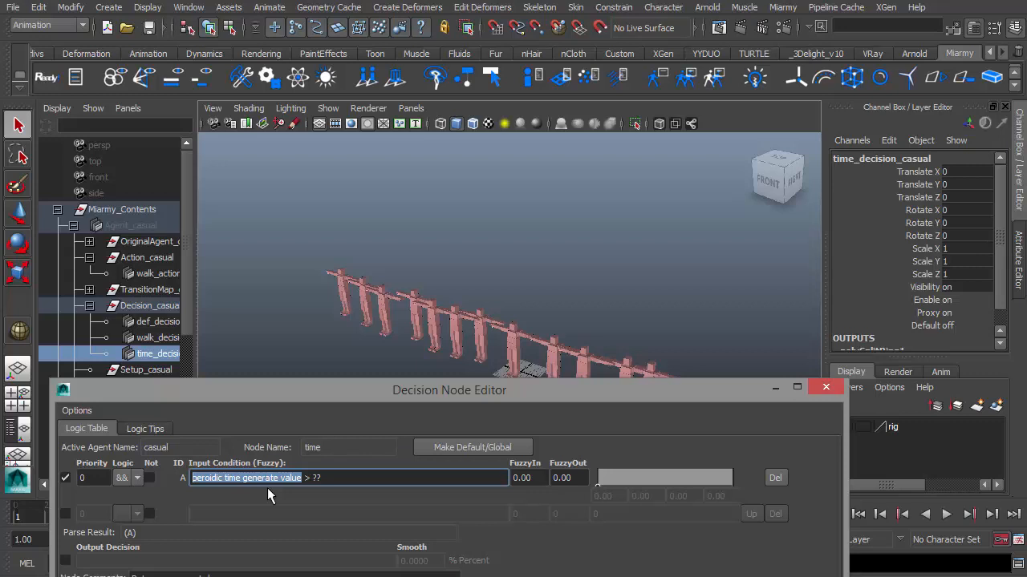
key("End")
key("BackSpace")
key("BackSpace")
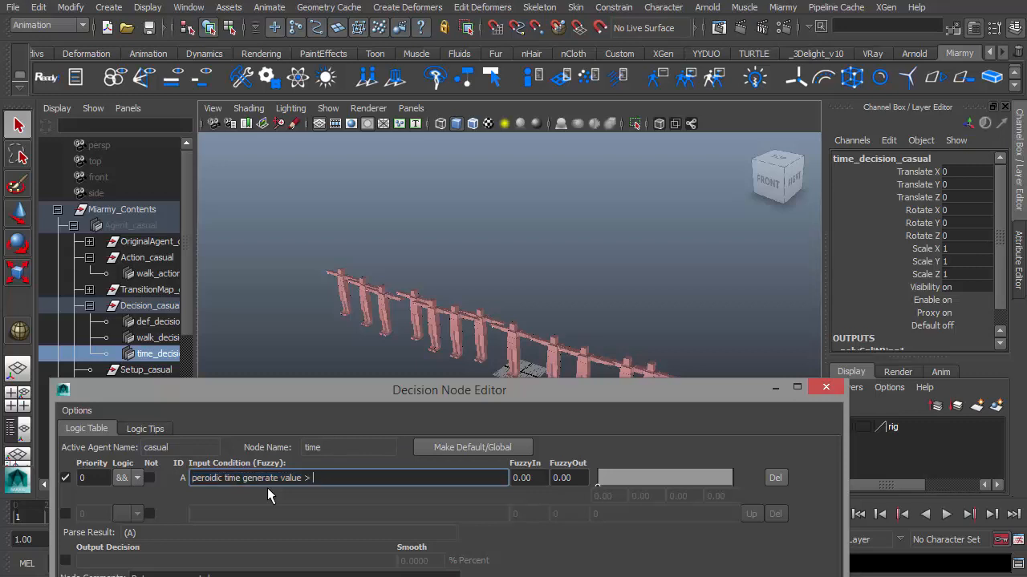
type("0.5")
key("Return")
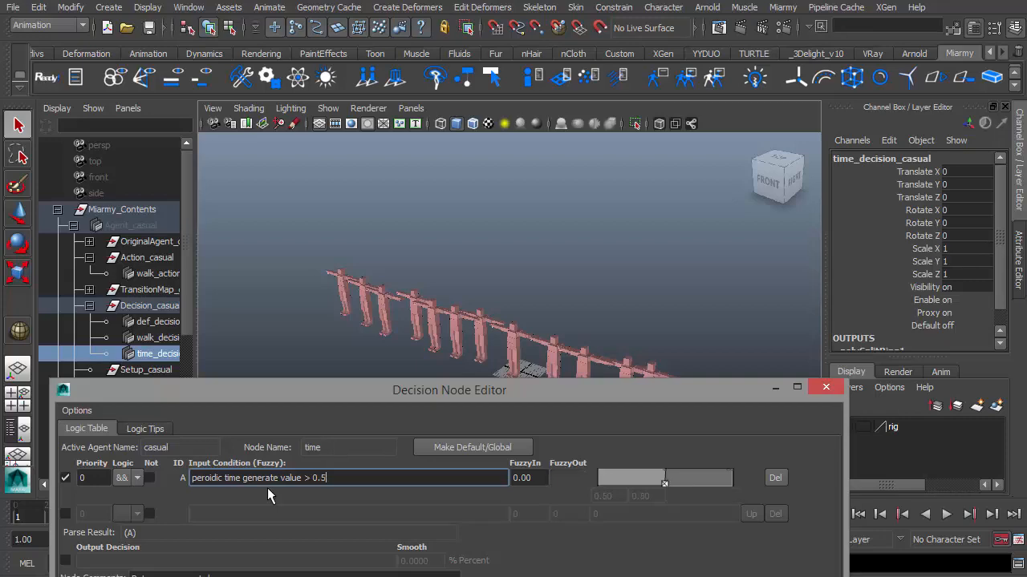
- Select the agent near the middle of the row and open the BrainViewer, framing its decision node list beside the crowd
left_click_drag(539, 394, 424, 522)
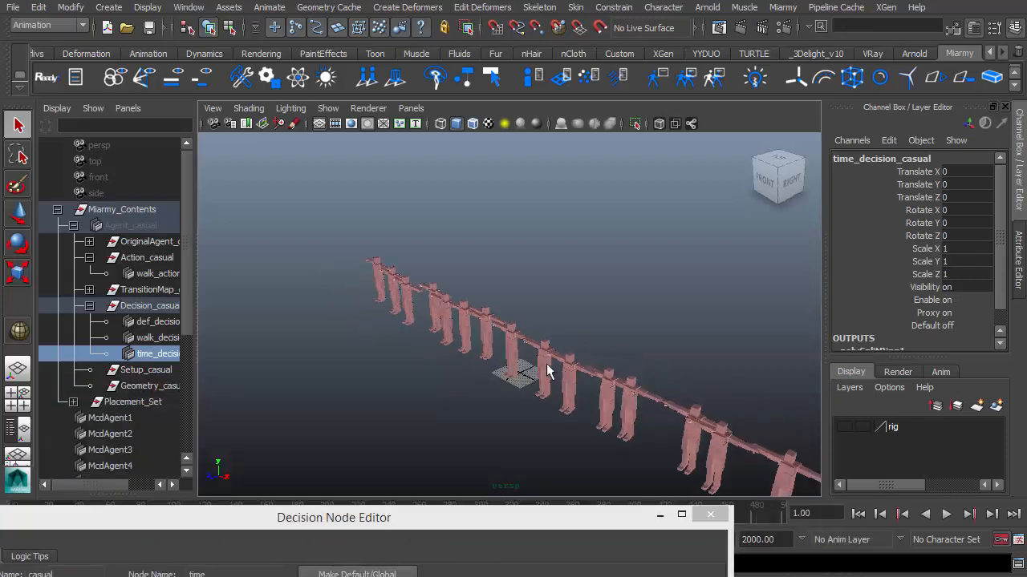
left_click(507, 368)
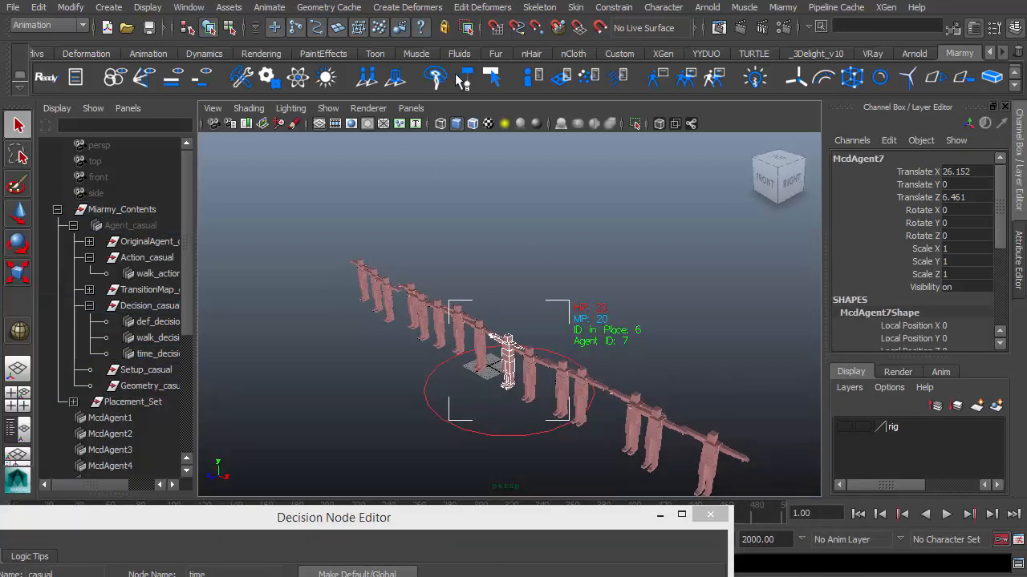
scroll(410, 328, "down", 10)
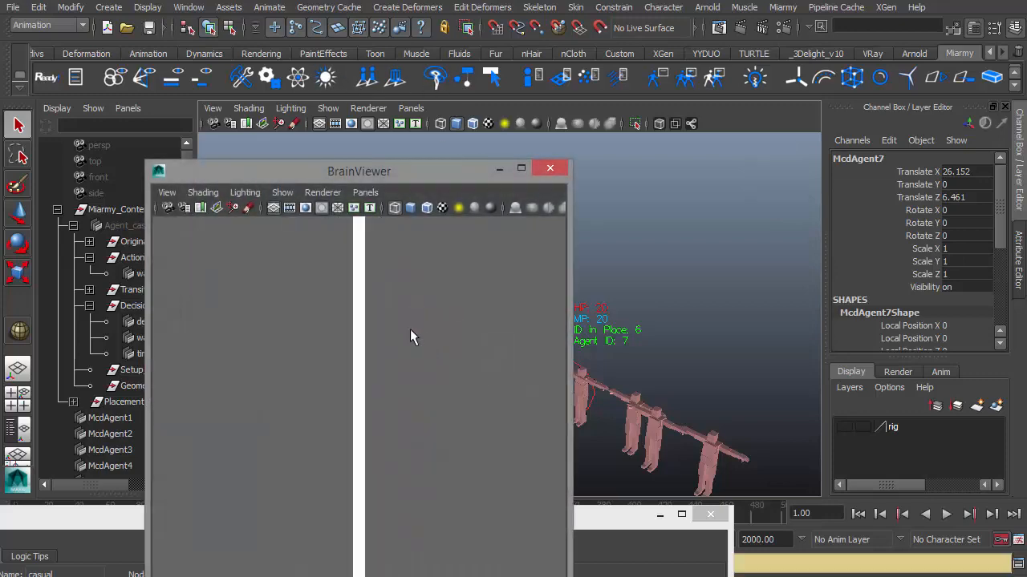
middle_click_drag(423, 437, 236, 370, "alt")
left_click_drag(380, 160, 182, 142)
middle_click_drag(530, 341, 611, 316, "alt")
left_click(590, 326)
left_click(595, 340)
left_click_drag(600, 345, 602, 331, "alt")
right_click_drag(254, 377, 125, 353, "alt")
mouse_move(124, 353)
middle_mouse_down("alt")
mouse_move(66, 357)
mouse_move(133, 361)
middle_mouse_up("alt")
right_click_drag(133, 361, 204, 377, "alt")
middle_click_drag(203, 377, 204, 390, "alt")
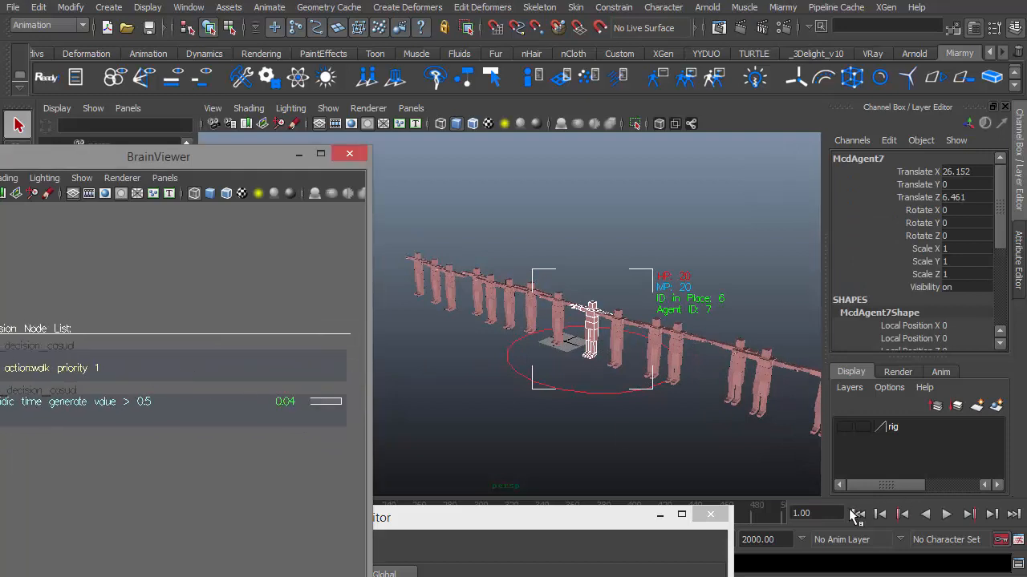
- Replay the simulation from the first frame, stop it, and advance to frame 62 to examine the periodic time value in the BrainViewer
left_click(946, 514)
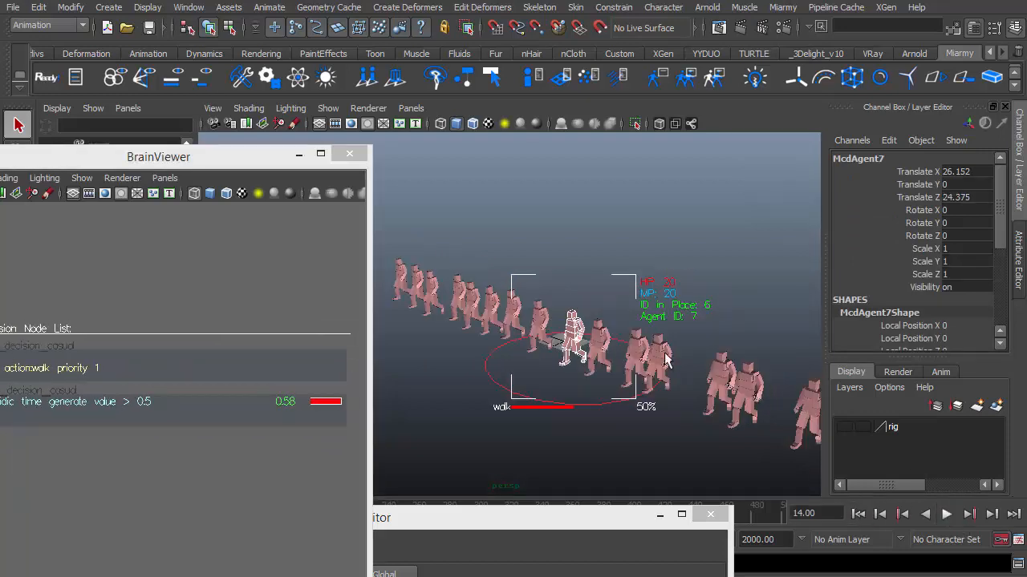
left_click(946, 517)
left_click(857, 514)
left_click(947, 515)
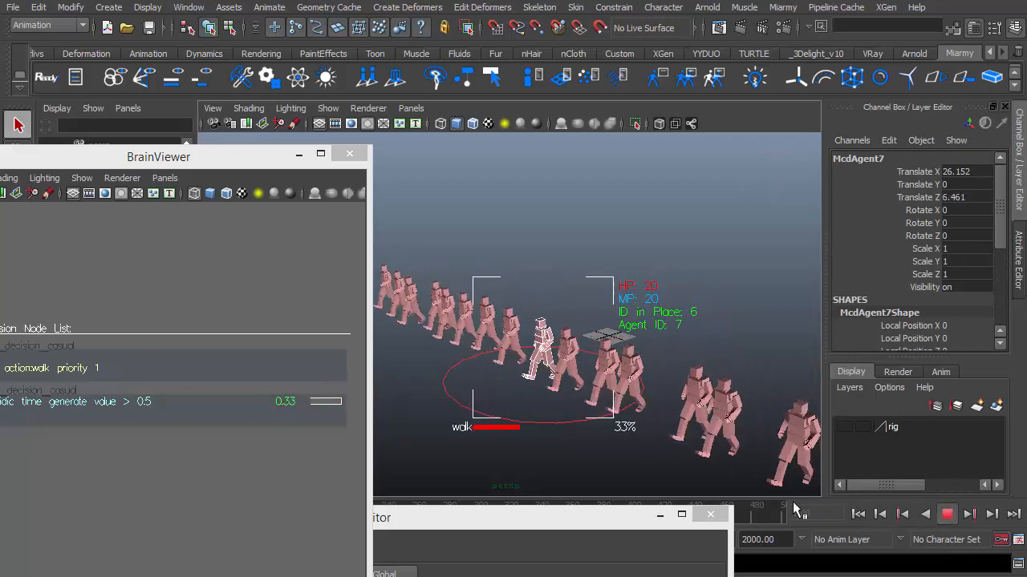
left_click(946, 514)
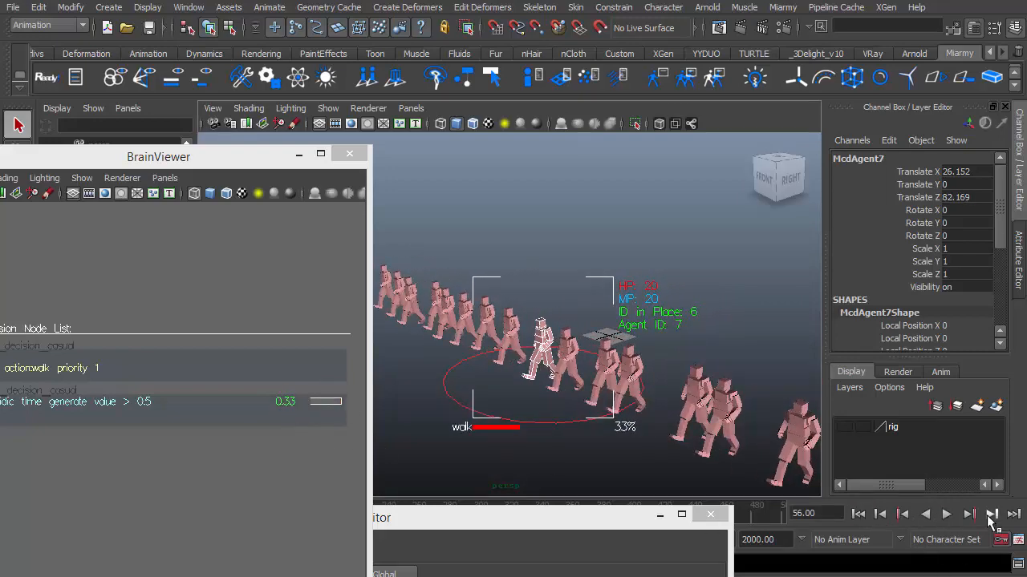
left_click(990, 514)
left_click(990, 515)
left_click(990, 514)
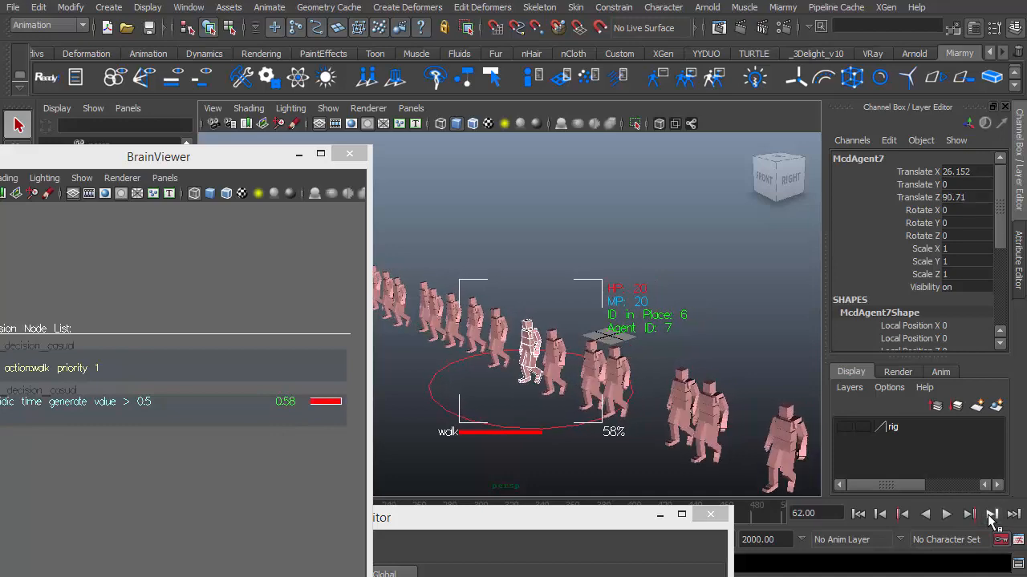
- Examine the time decision's input condition in the Decision Node Editor, and move the editor back out of the way
left_click_drag(566, 519, 663, 439)
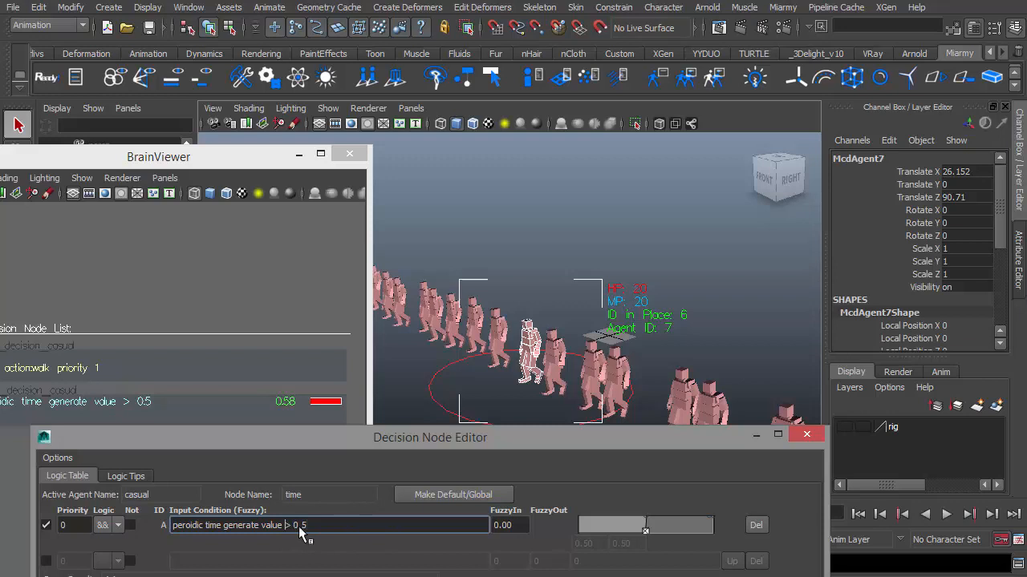
left_click(306, 525)
left_click_drag(430, 437, 339, 538)
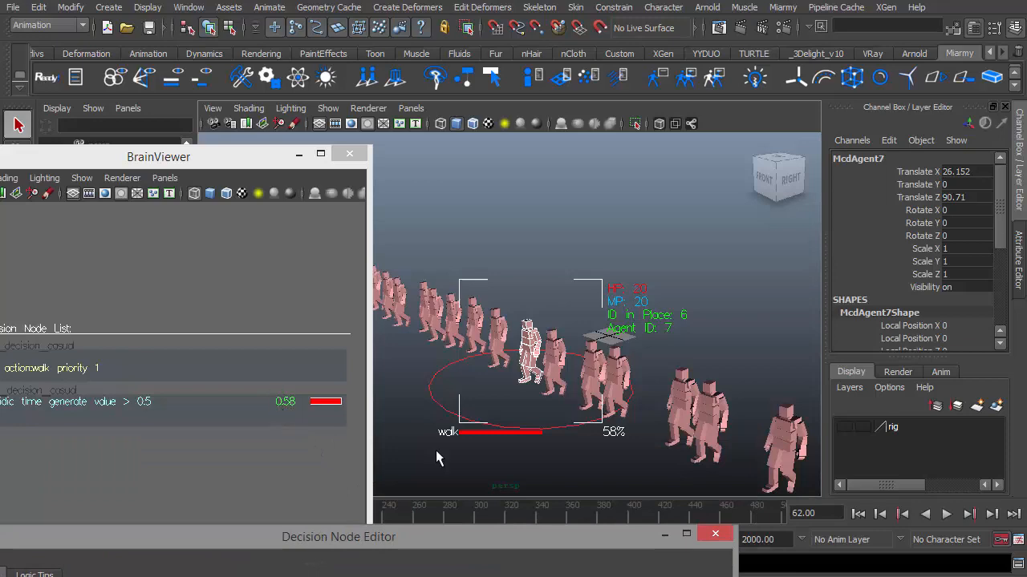
- Advance the simulation frame by frame to frame 98, examining how the selected agent's periodic time value changes in the BrainViewer
left_click(991, 514)
left_click(992, 514)
left_click(987, 516)
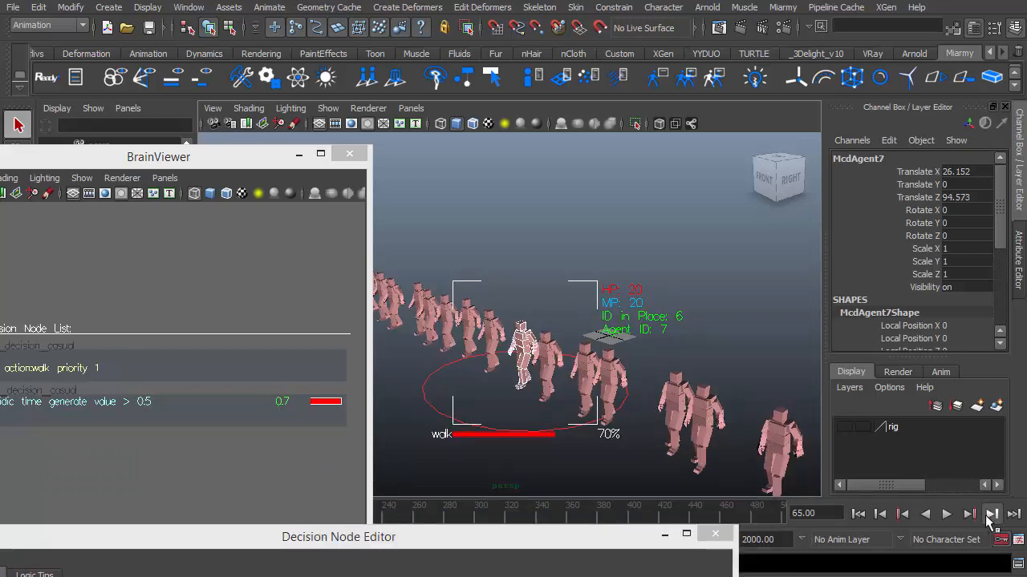
left_click(988, 516)
left_click(987, 516)
left_click(987, 517)
left_click(988, 517)
left_click(987, 516)
left_click(987, 516)
left_click(987, 517)
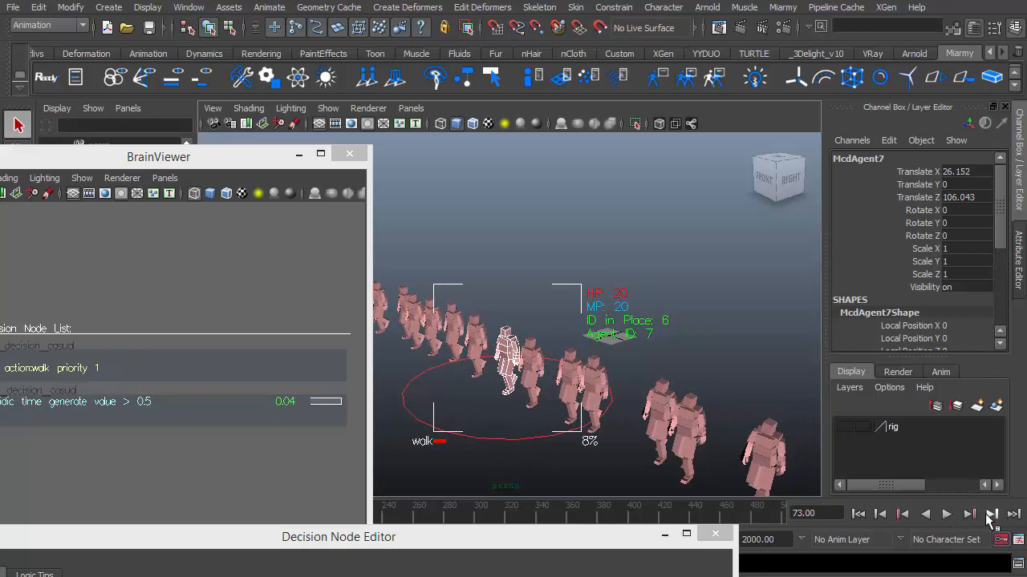
double_click(991, 516)
left_click(991, 516)
double_click(992, 515)
left_click(991, 516)
double_click(992, 516)
left_click(991, 516)
double_click(991, 516)
double_click(992, 516)
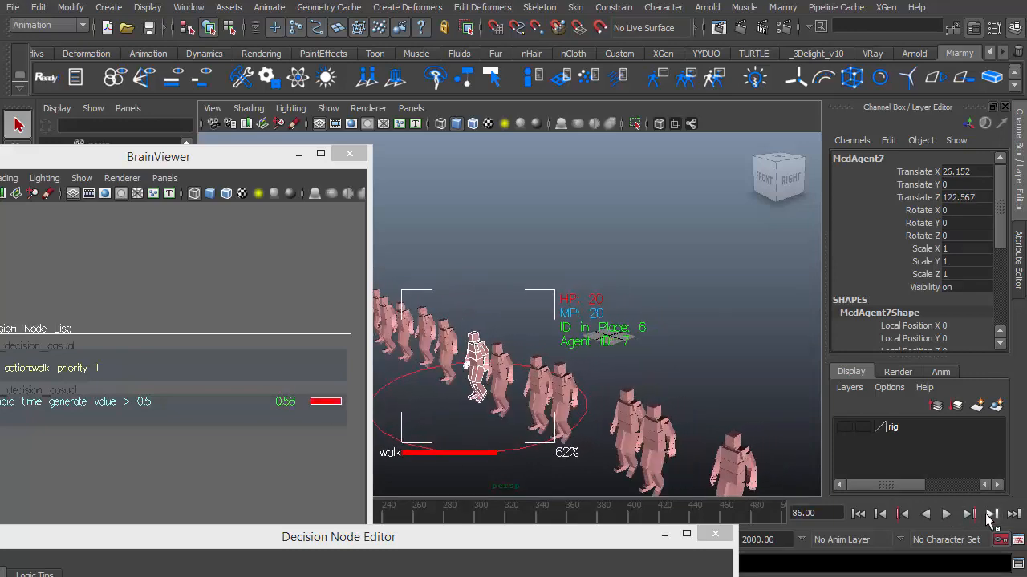
double_click(992, 516)
left_click(992, 516)
double_click(991, 516)
double_click(991, 516)
double_click(991, 516)
left_click(992, 516)
double_click(992, 516)
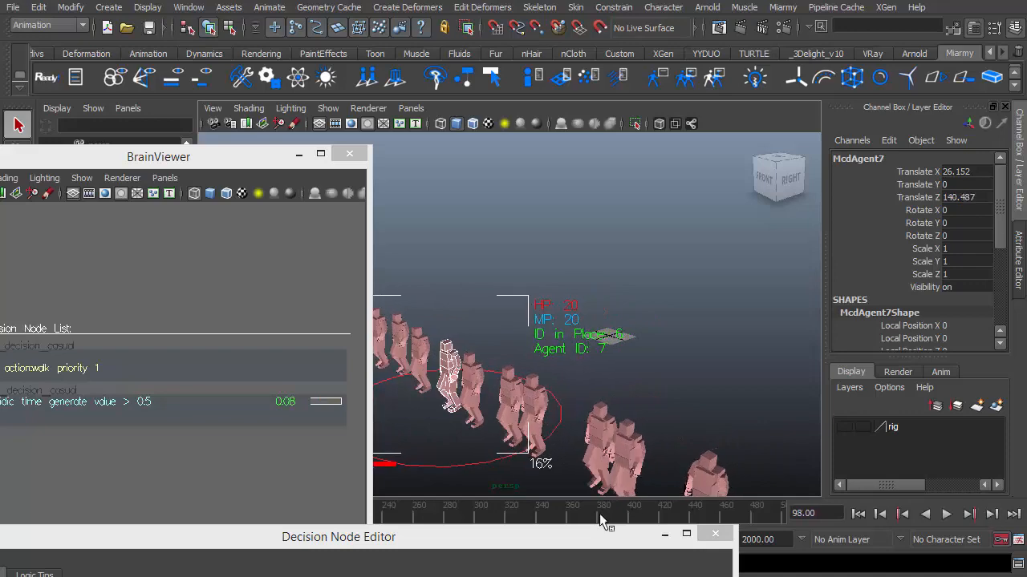
middle_click_drag(608, 412, 707, 412, "alt")
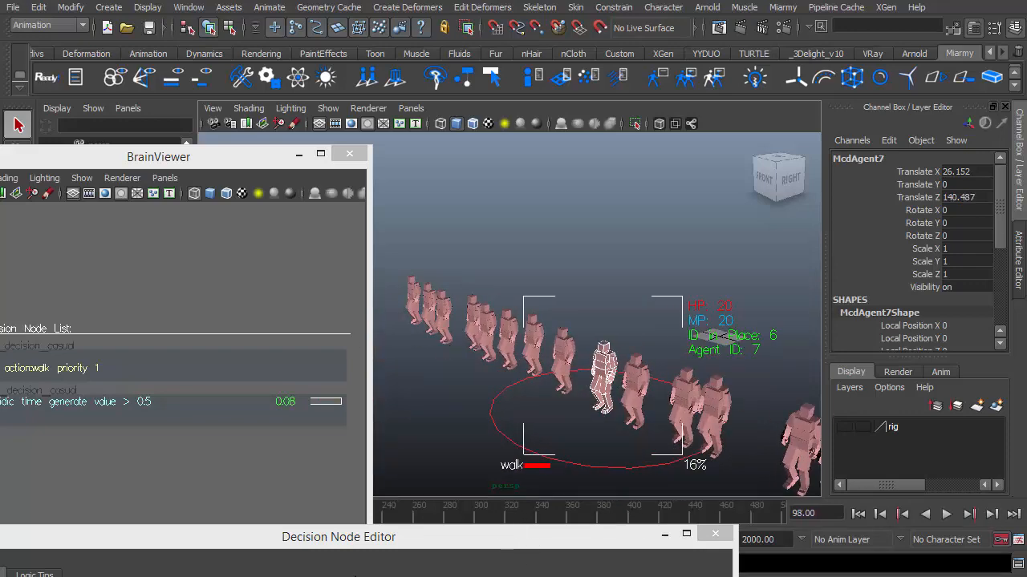
- Select the time decision, enable its first output row, and set the output decision to "set my color 3"
left_click_drag(403, 543, 632, 263)
left_click_drag(241, 158, 286, 576)
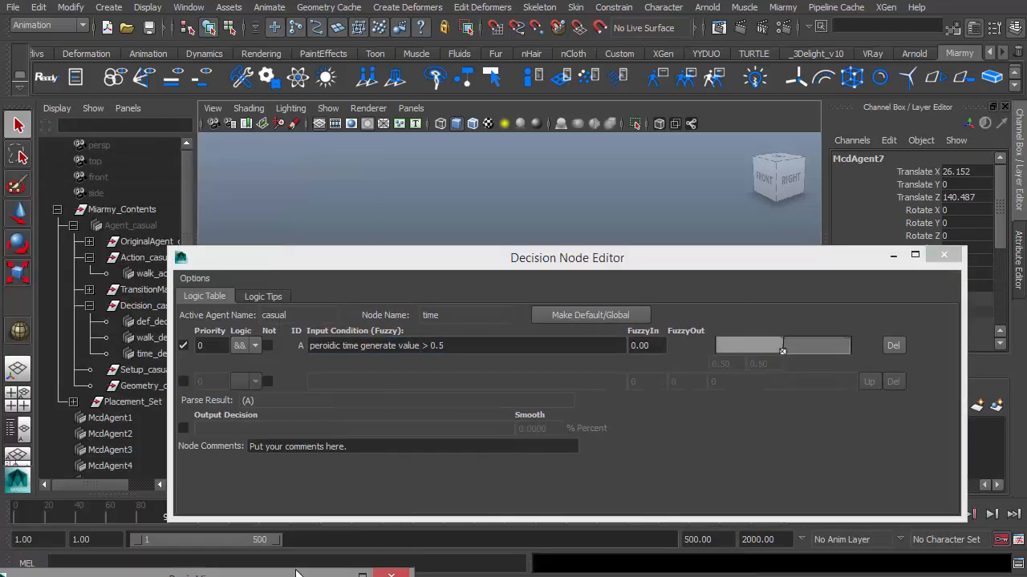
left_click_drag(431, 348, 458, 345)
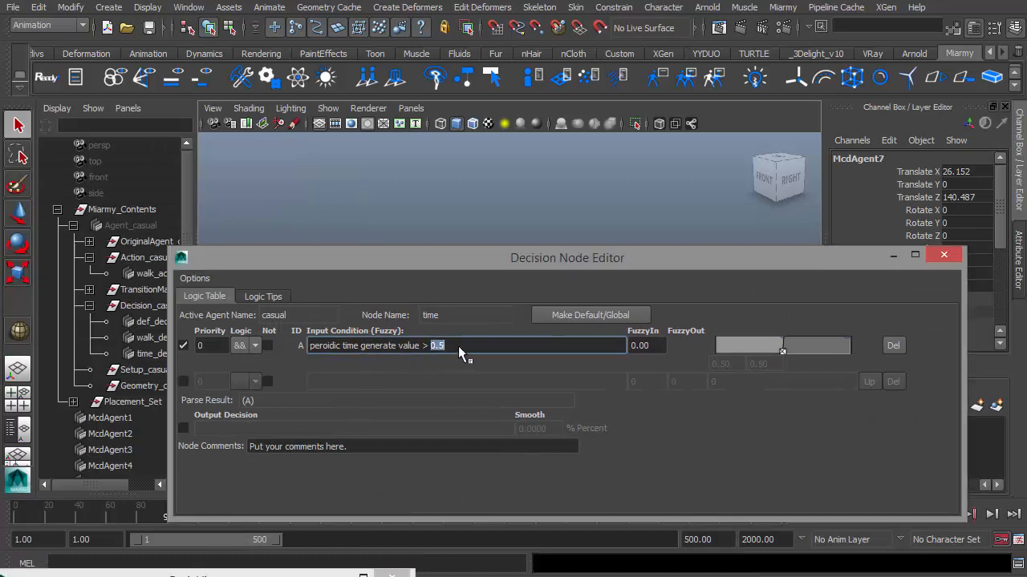
left_click(151, 354)
left_click_drag(319, 257, 393, 262)
left_click(258, 388)
left_click(258, 388)
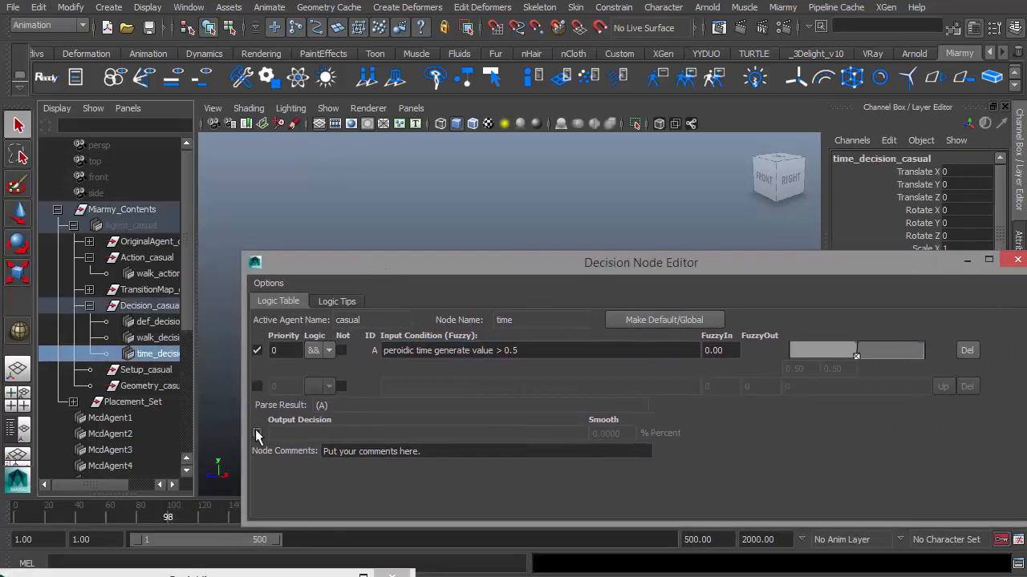
left_click(256, 433)
right_click(296, 436)
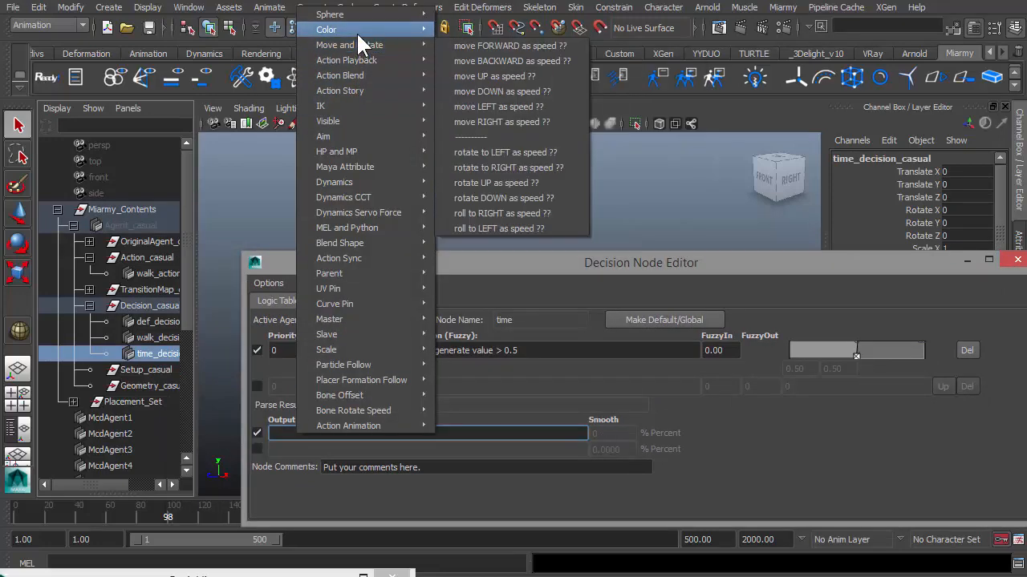
mouse_move(357, 31)
left_click(511, 29)
key("BackSpace")
key("BackSpace")
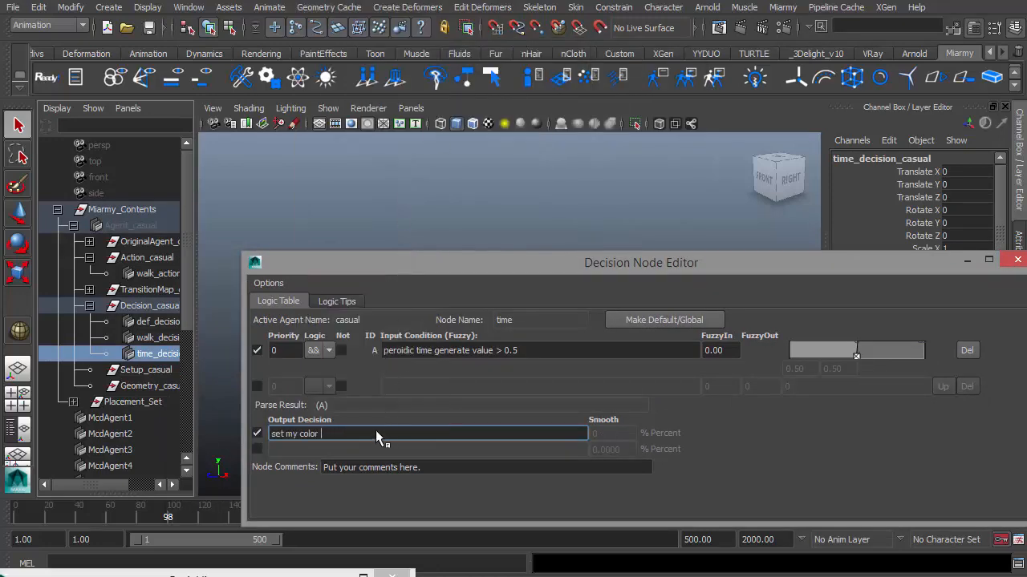
type("3")
- Replay the simulation from the first frame and stop it at frame 38 to check the agents' color
left_click_drag(682, 259, 396, 517)
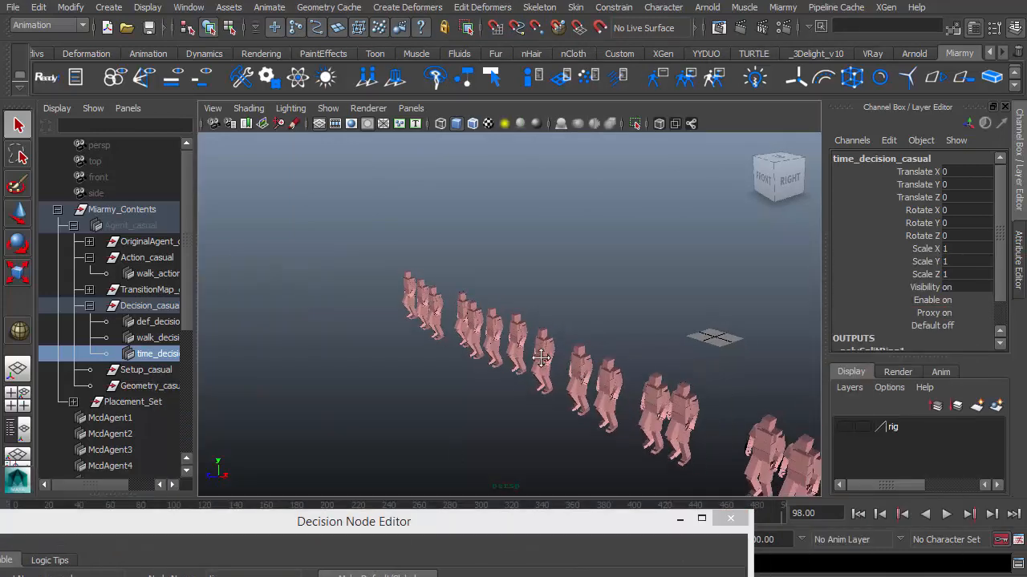
left_click(859, 515)
left_click(946, 514)
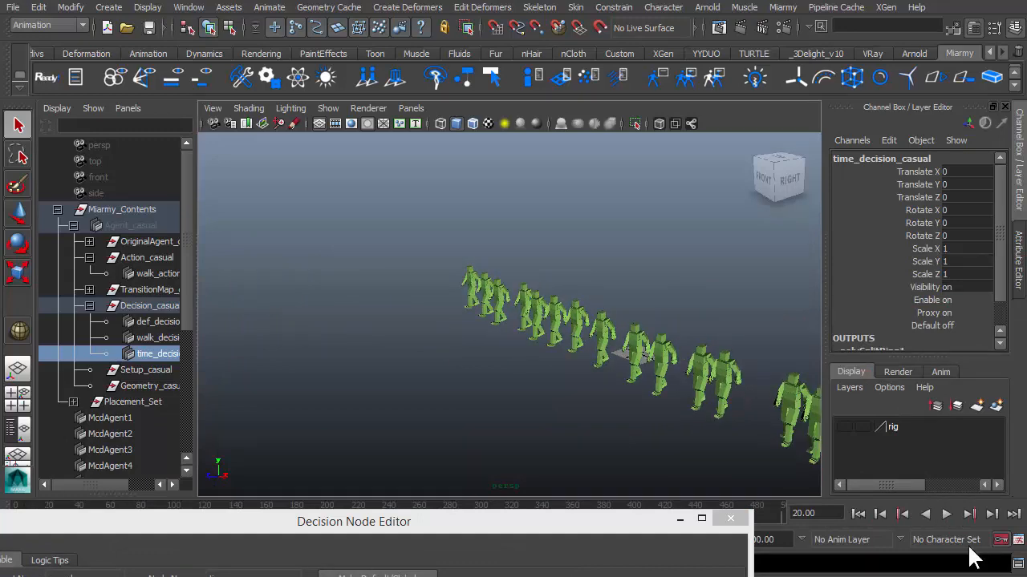
left_click(947, 514)
left_click(947, 515)
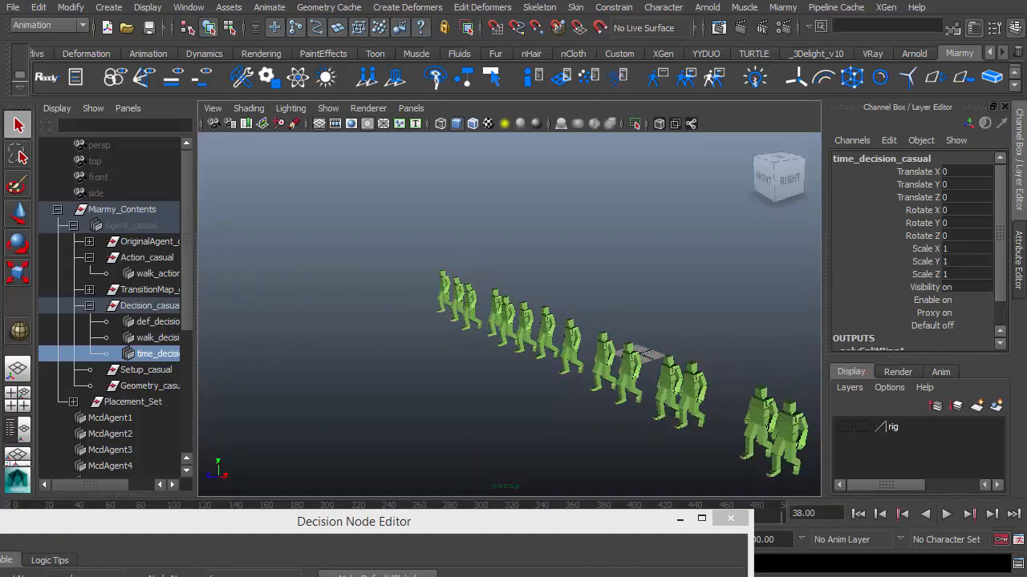
- Create another decision for the casual agent named time2
left_click_drag(363, 526, 296, 466)
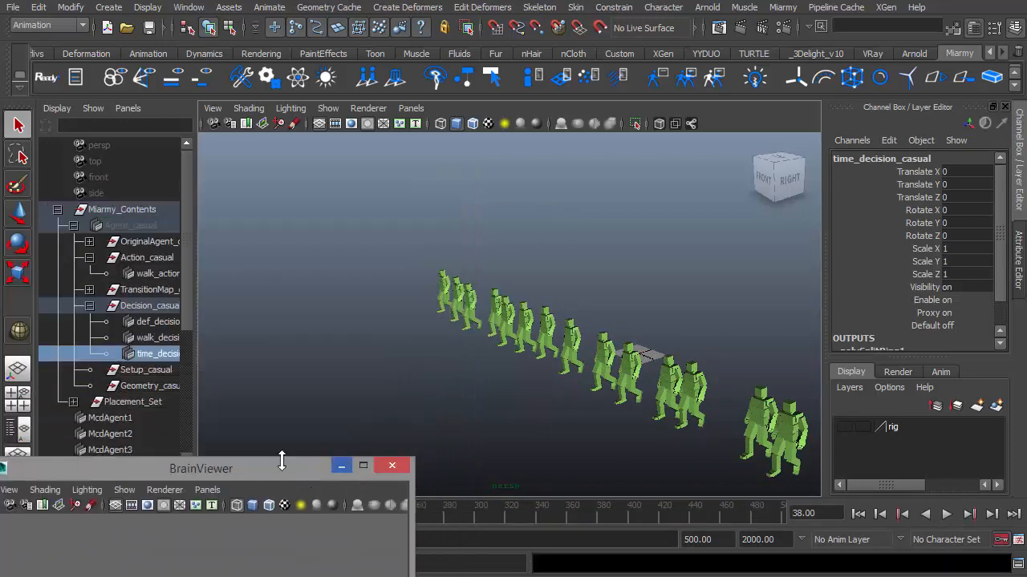
left_click_drag(553, 574, 579, 231)
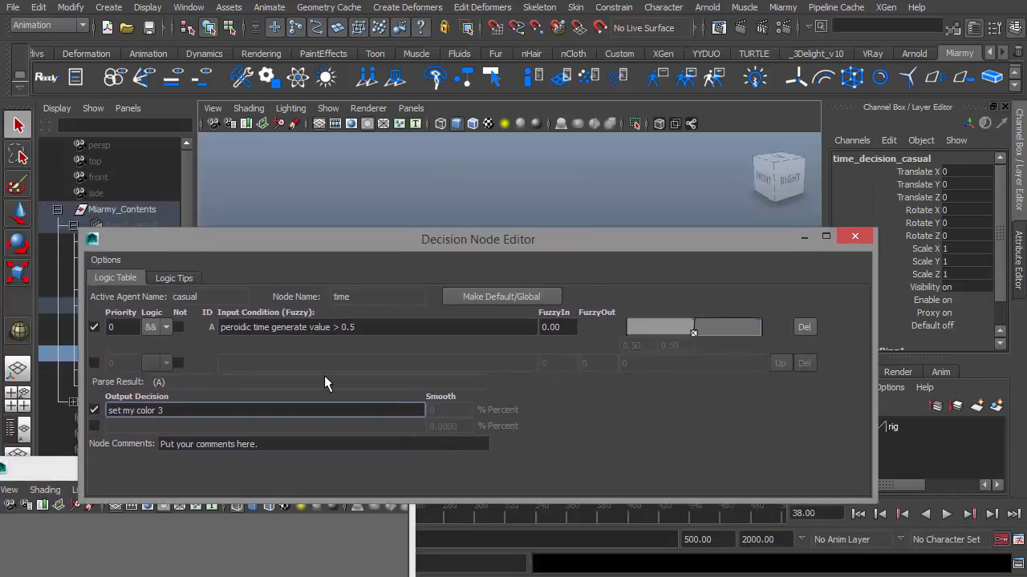
left_click_drag(298, 246, 442, 297)
left_click(766, 90)
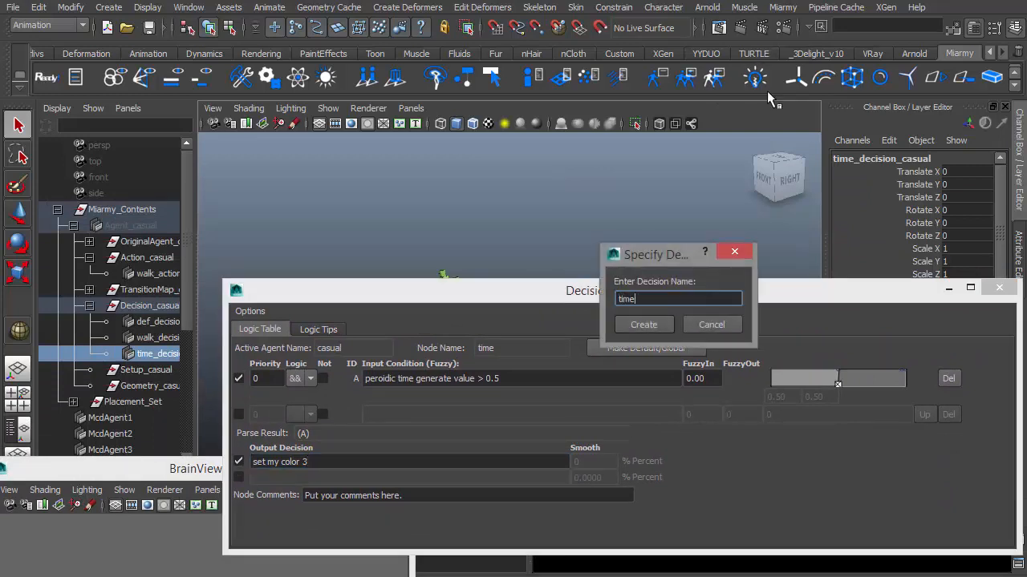
left_click(643, 325)
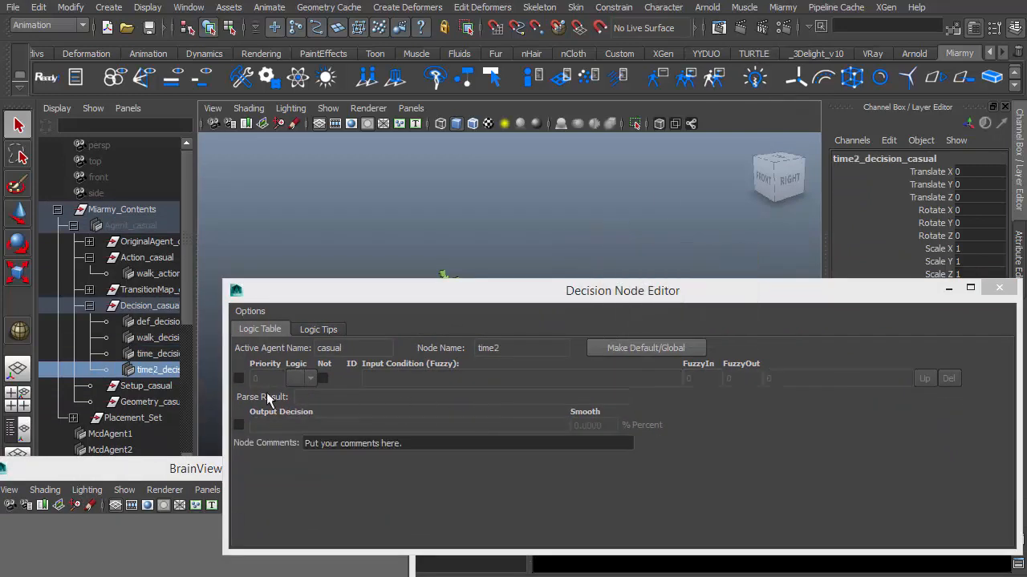
- Copy the time decision's condition into time2's first input row and set it to "peroidic time generate value > 0.9"
double_click(466, 377)
key("ctrl+c")
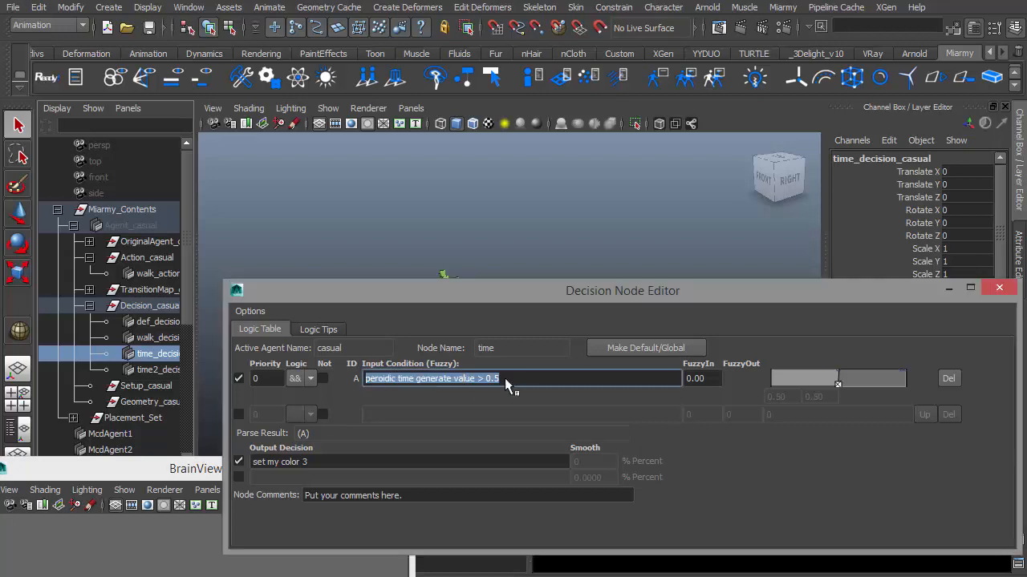
left_click(157, 371)
left_click(240, 379)
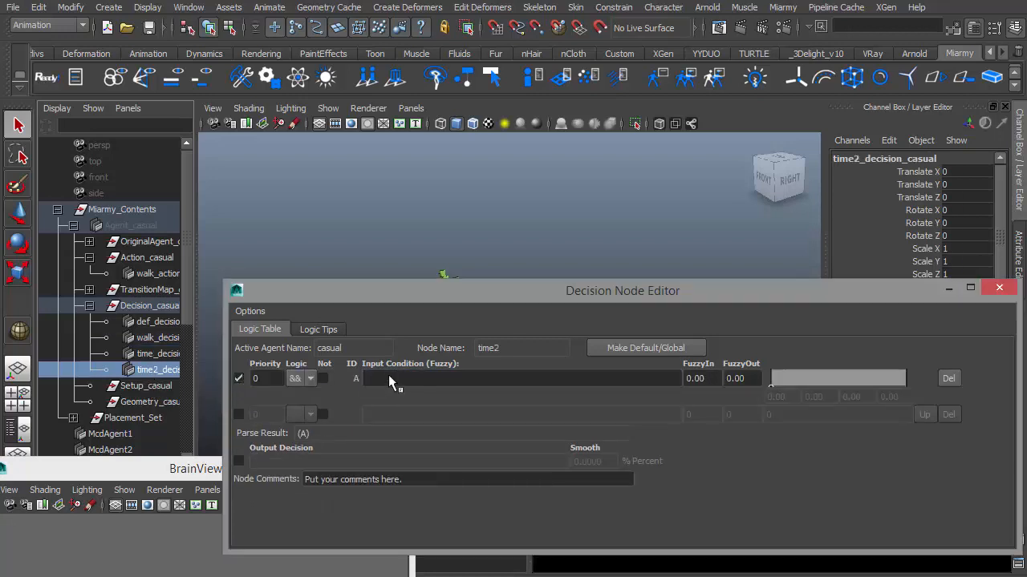
left_click(388, 377)
key("ctrl+v")
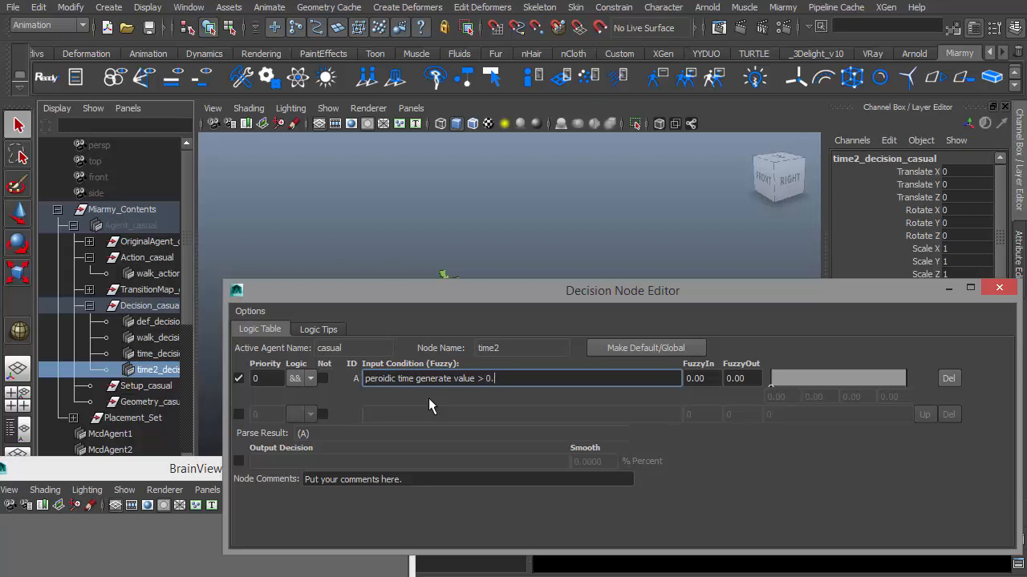
key("Return")
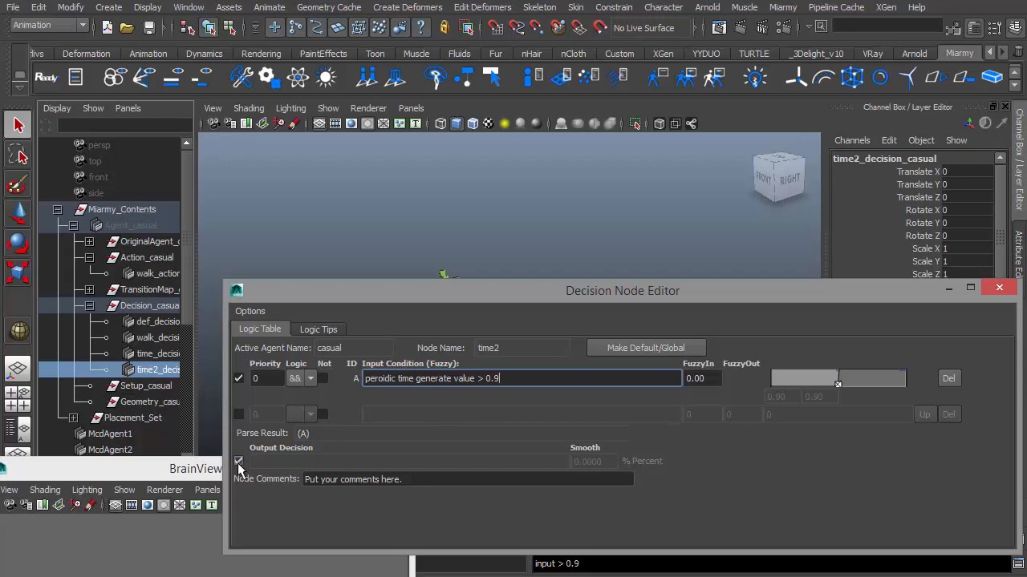
- Enable time2's first output row and set its output decision to the Dynamics option "enable dynamics"
left_click(238, 461)
right_click(272, 459)
mouse_move(342, 210)
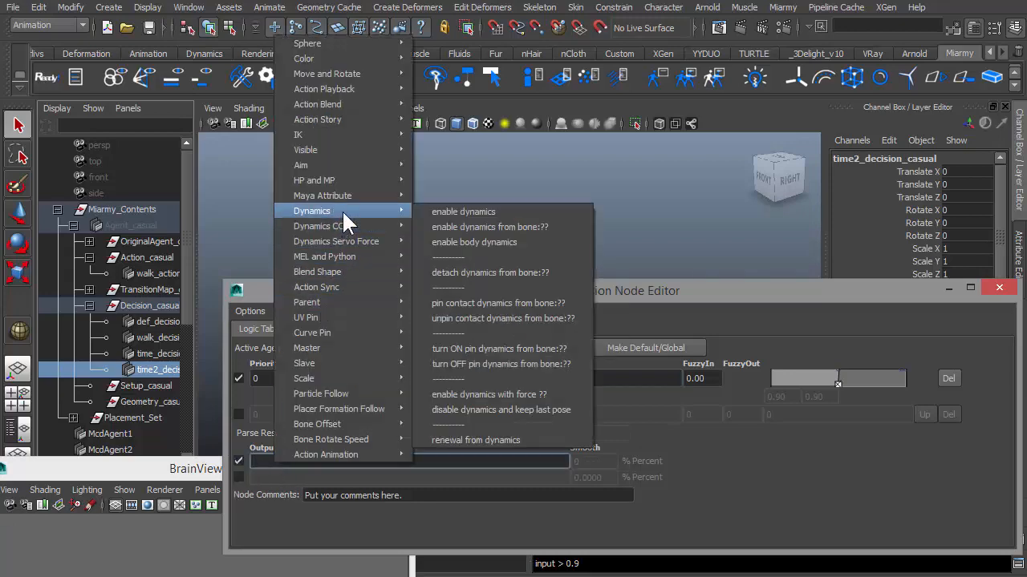
left_click(454, 210)
- Rewind the simulation and advance it frame by frame to frame 24, examining the crowd's color and pose
left_click_drag(556, 296, 192, 527)
left_click(858, 515)
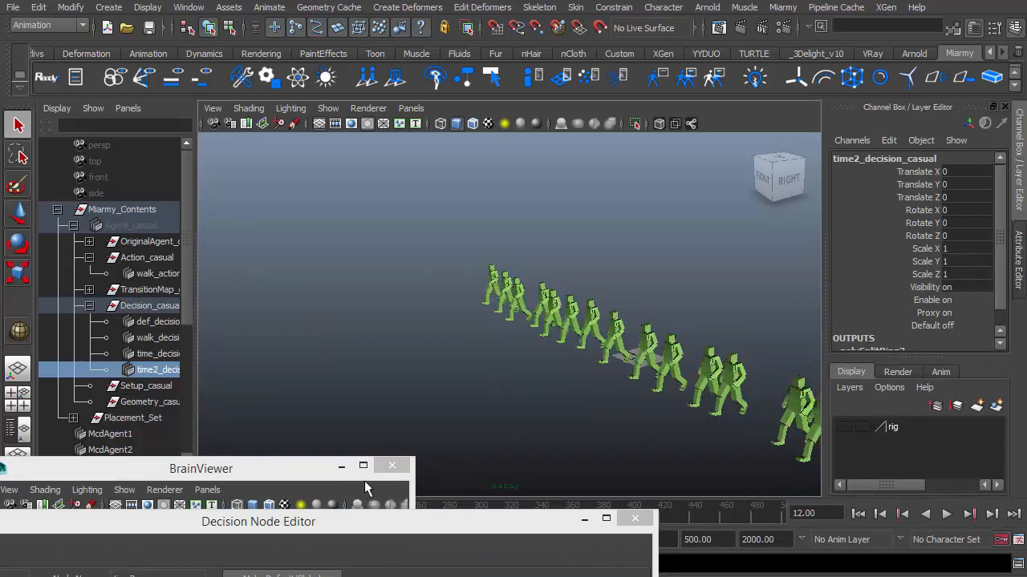
left_click(989, 512)
left_click(989, 512)
left_click(989, 512)
left_click(989, 512)
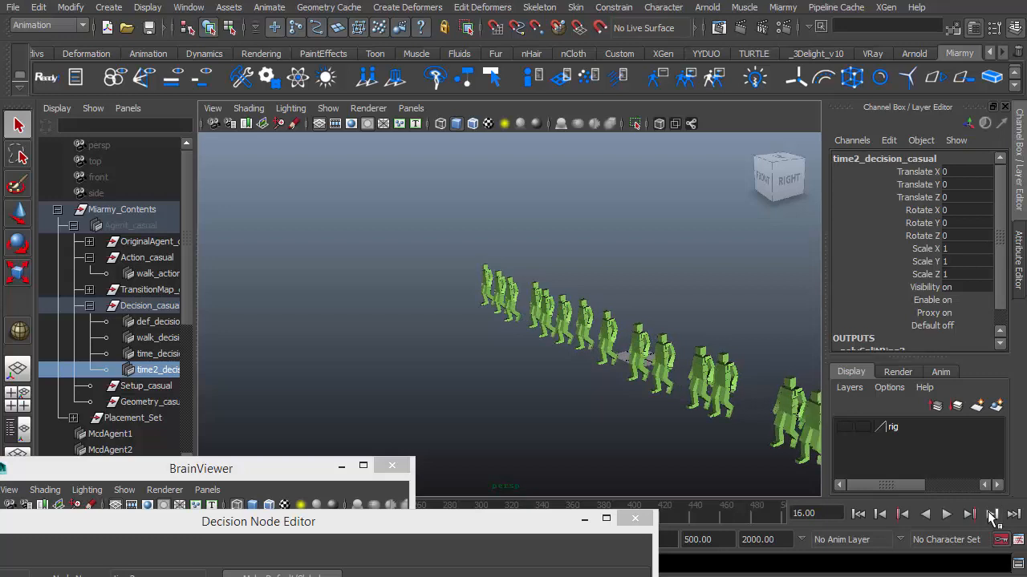
left_click(989, 512)
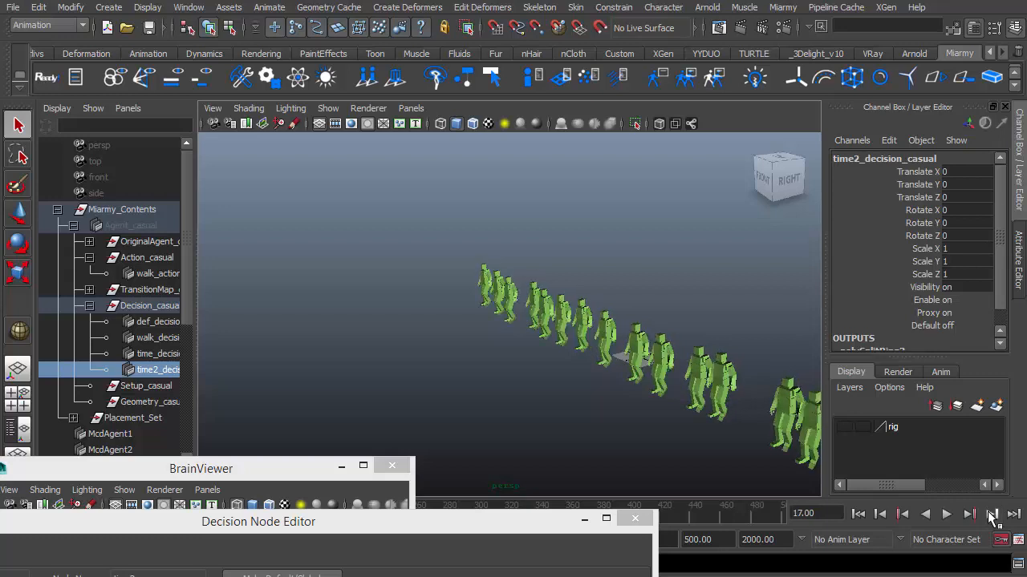
left_click(989, 513)
left_click(989, 513)
left_click(989, 512)
left_click(989, 512)
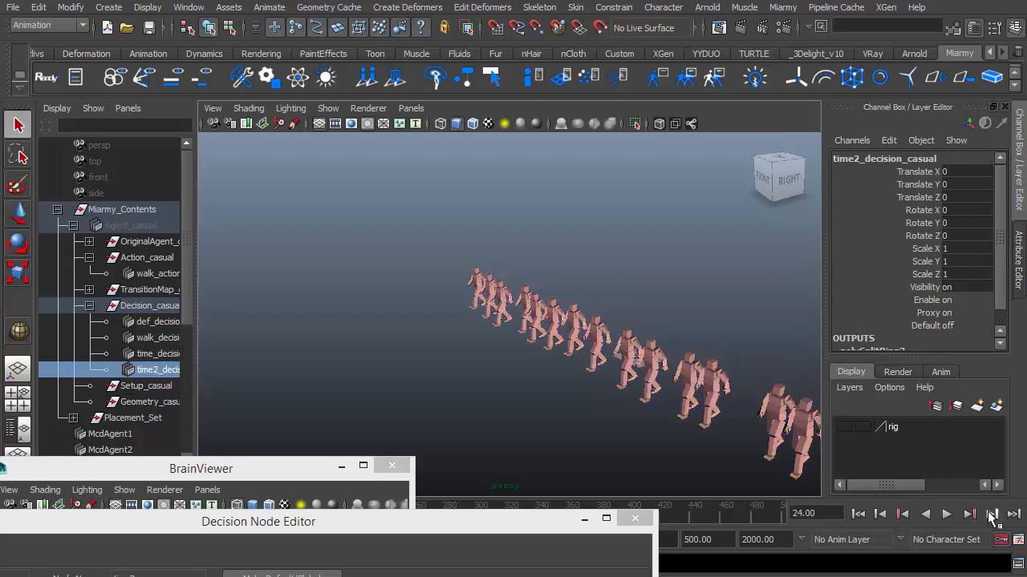
- Play the simulation on to frame 113, watching how the agents react to the dynamics decision
left_click(946, 514)
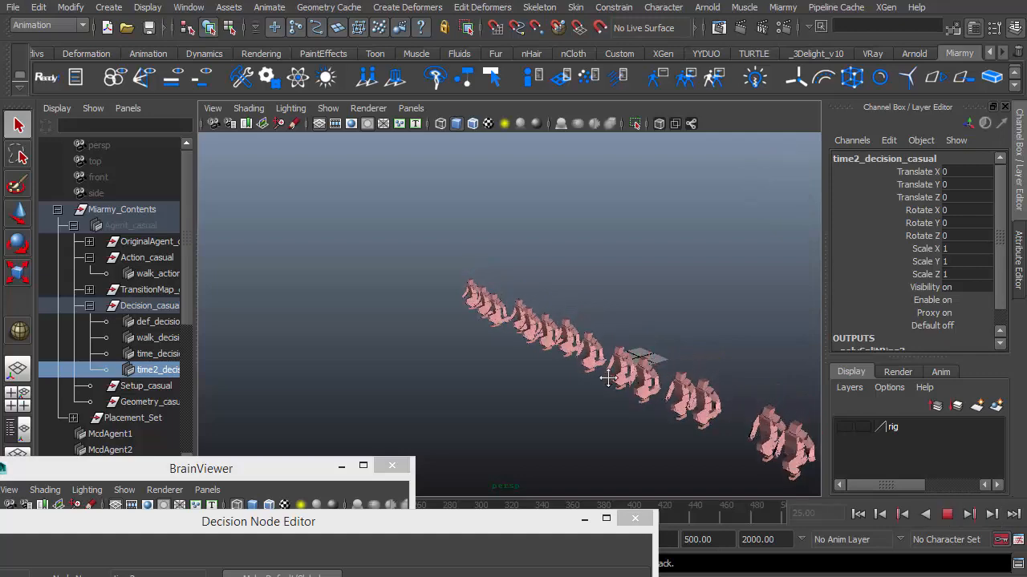
left_click_drag(493, 396, 611, 414, "alt")
left_click(945, 516)
left_click(858, 514)
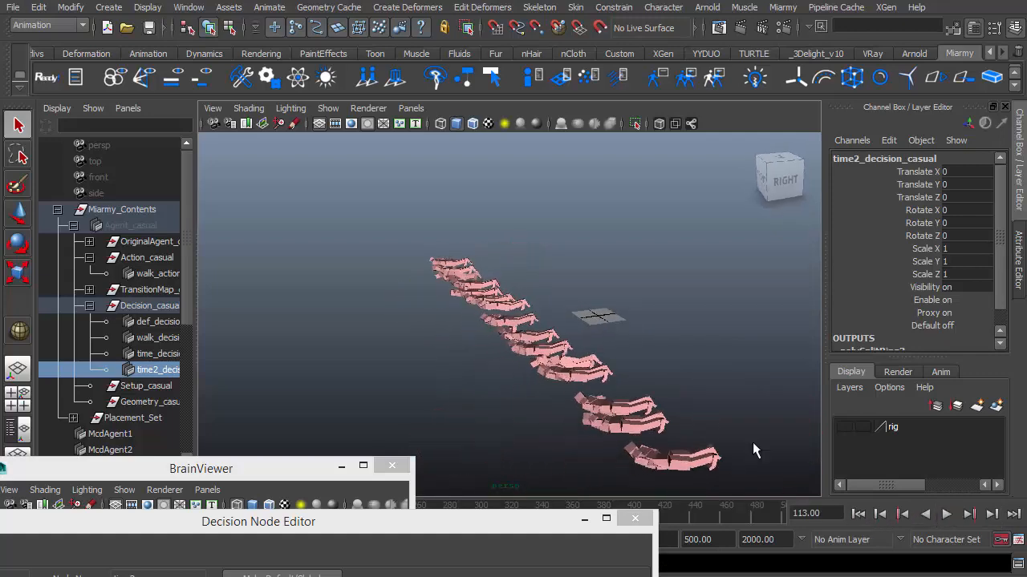
- Close the BrainViewer and bring the Decision Node Editor back into view
left_click_drag(335, 539, 628, 300)
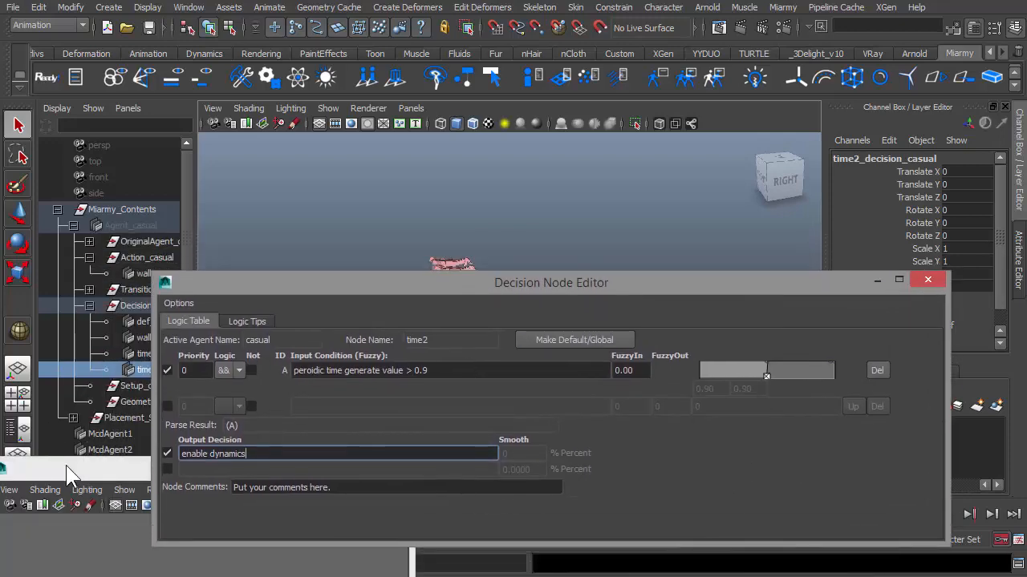
left_click_drag(79, 475, 221, 170)
left_click(550, 166)
left_click_drag(567, 287, 545, 322)
left_click(516, 325)
left_click_drag(302, 374, 518, 330)
- Replace the time decision's input condition with the Periodic Time template "peroidic time seed:?? freq:?? generate value > ??"
left_click(154, 354)
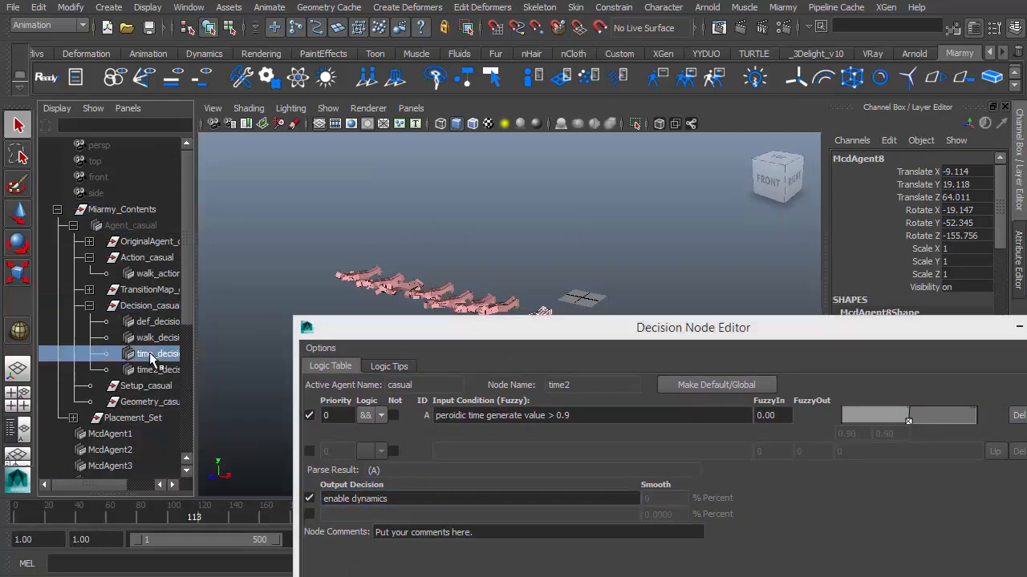
left_click_drag(367, 334, 153, 336)
left_click(227, 418)
right_click(219, 418)
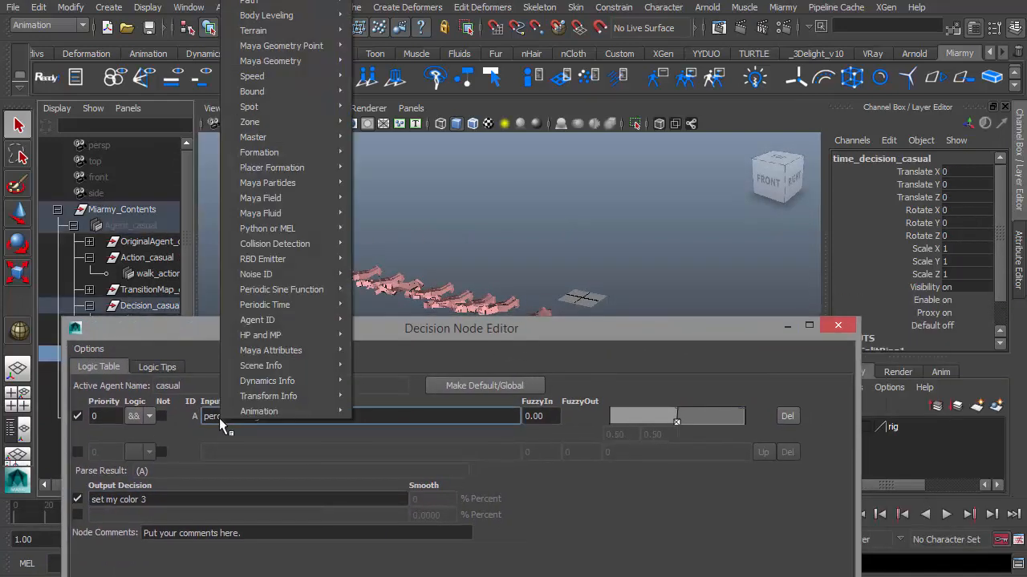
mouse_move(290, 304)
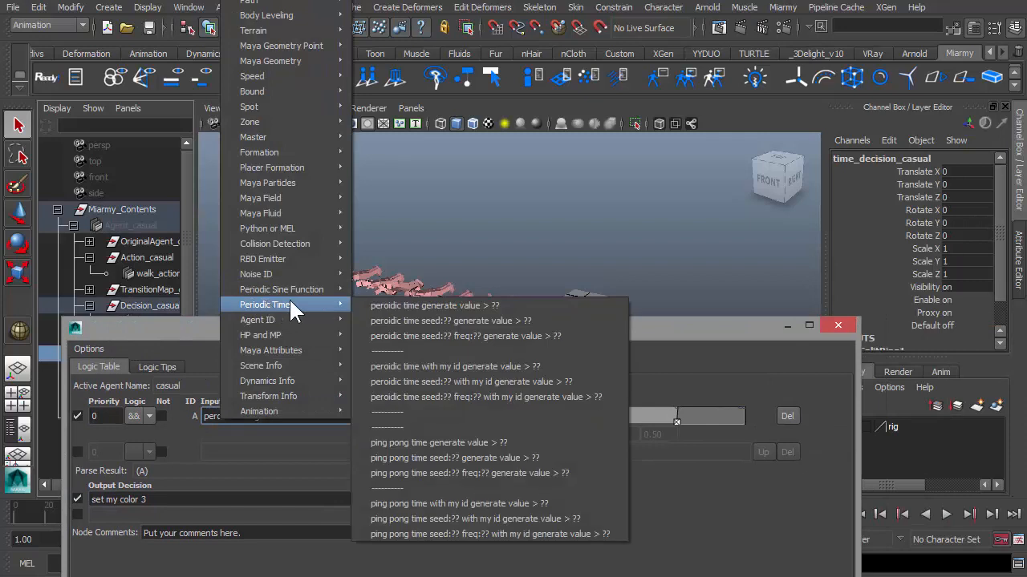
left_click(445, 337)
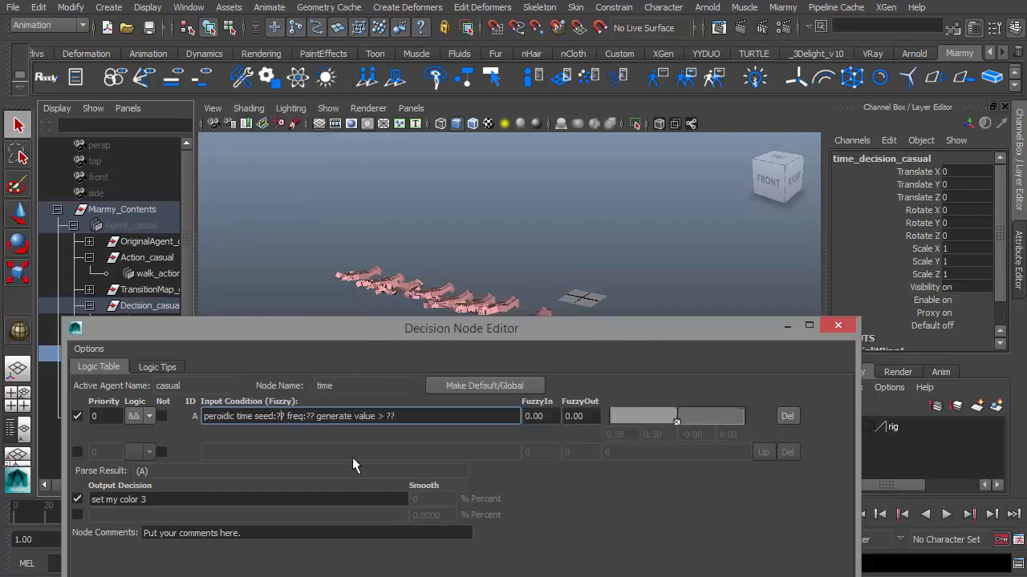
- Fill in the time decision's periodic condition with seed 1, frequency .2, and threshold 0.5
key("BackSpace")
key("BackSpace")
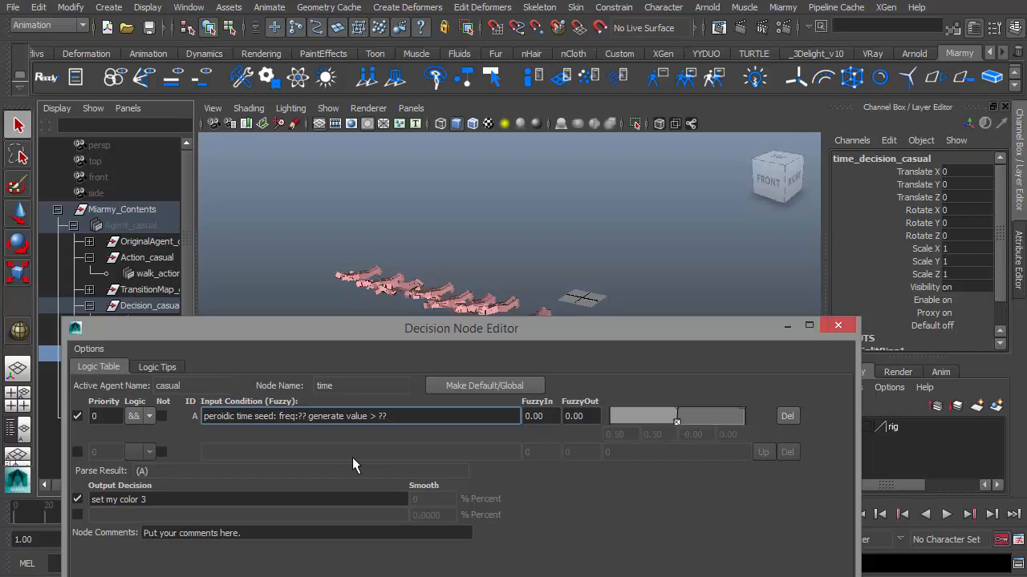
type("1")
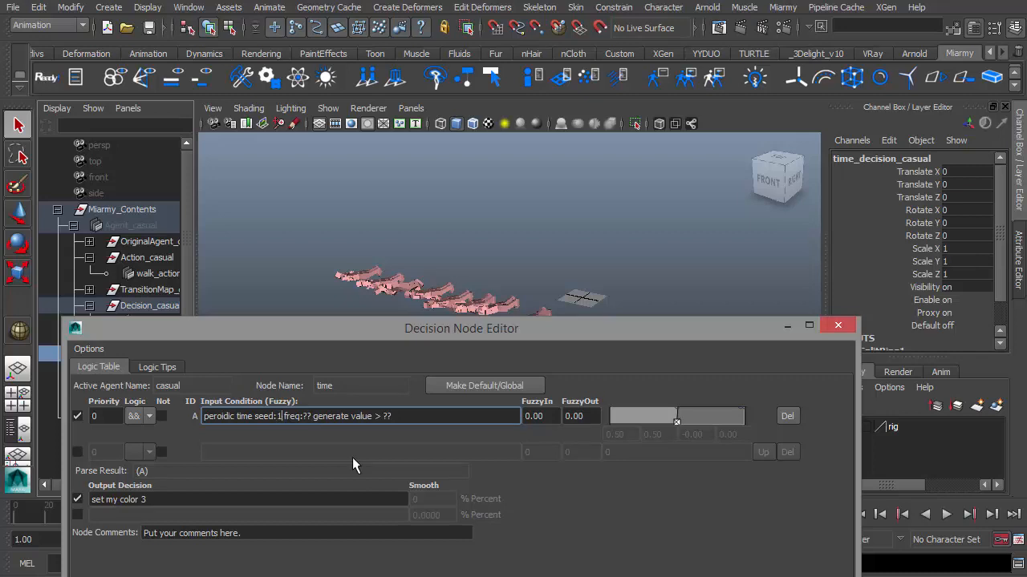
key("Right")
key("Right")
key("Right")
key("Right")
key("Right")
key("Right")
key("BackSpace")
key("BackSpace")
type(".2")
key("BackSpace")
key("BackSpace")
type(".5")
key("BackSpace")
key("BackSpace")
type("0.5")
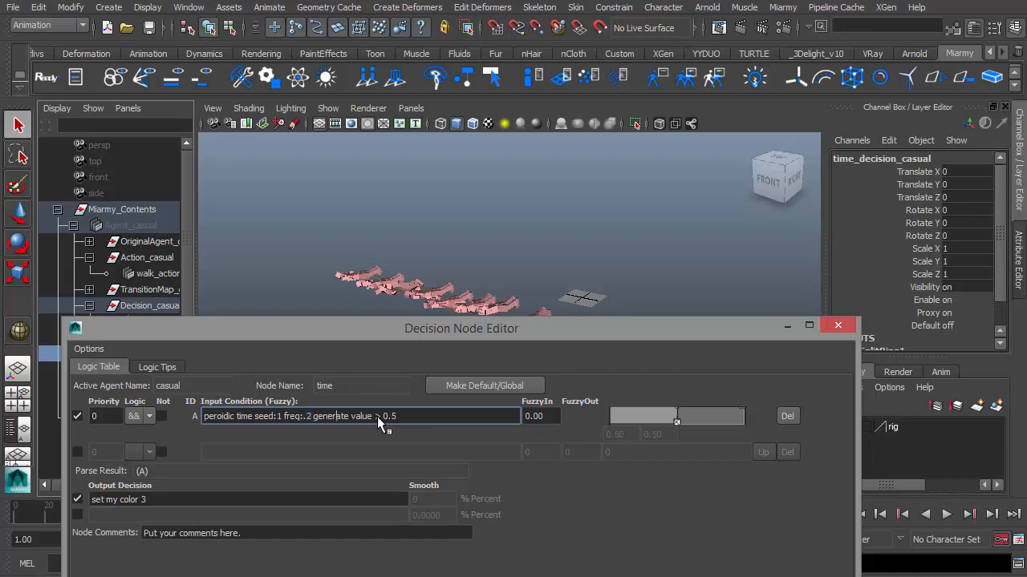
- Replay the simulation from the first frame to frame 51 to check the agents, and bring the Decision Node Editor back up
left_click_drag(558, 329, 271, 554)
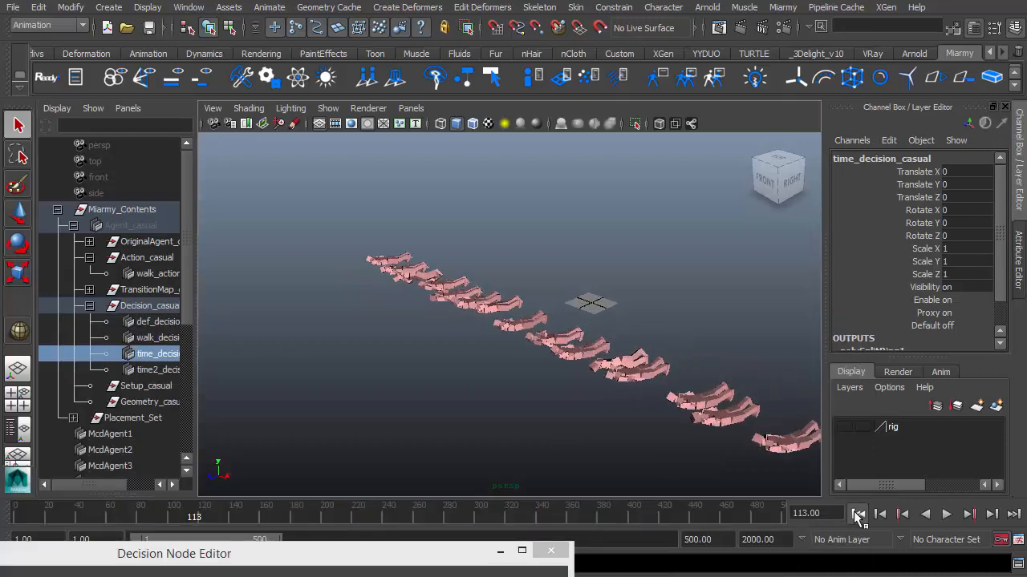
left_click(856, 514)
left_click(947, 514)
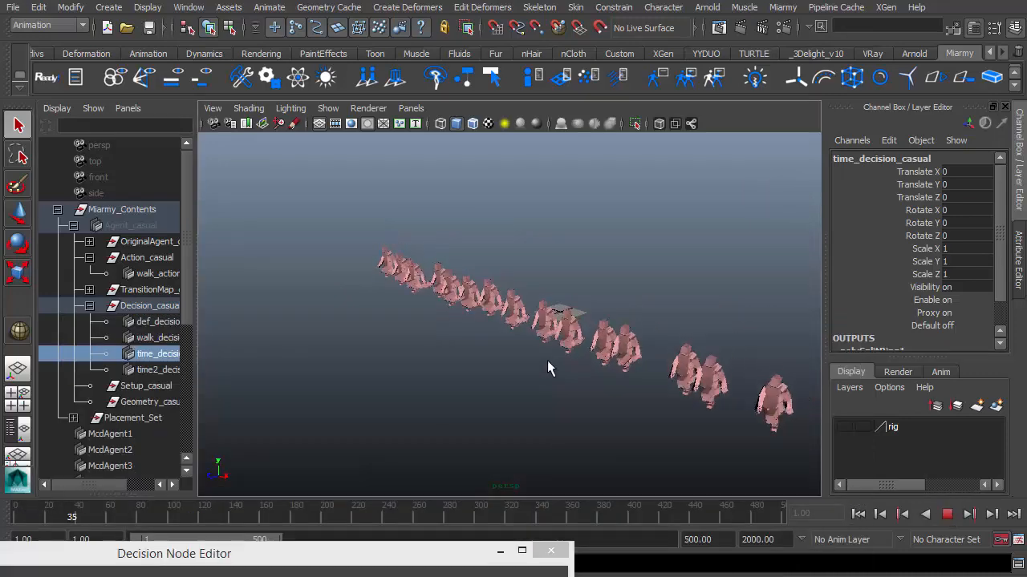
left_click(948, 516)
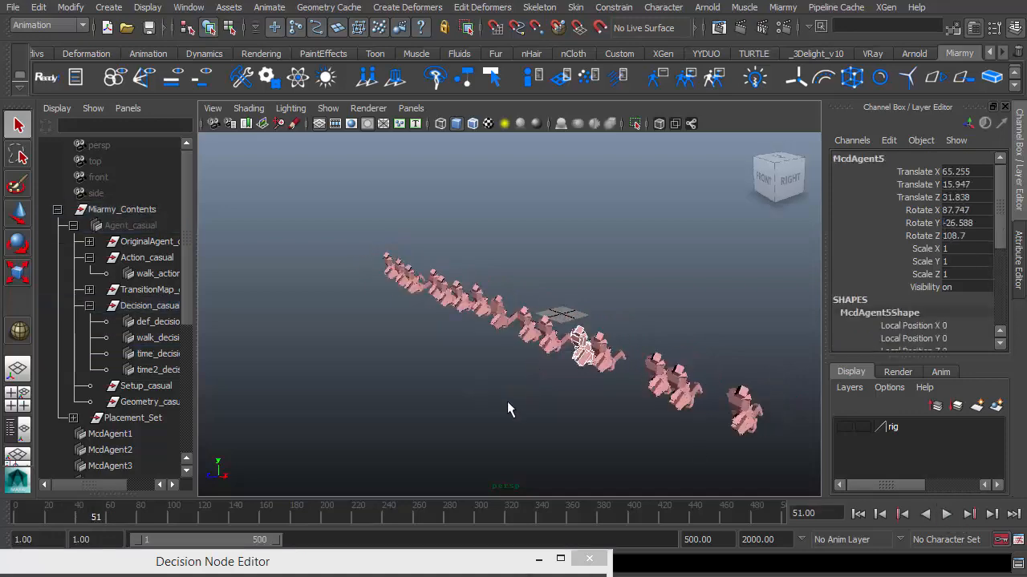
left_click_drag(428, 562, 788, 253)
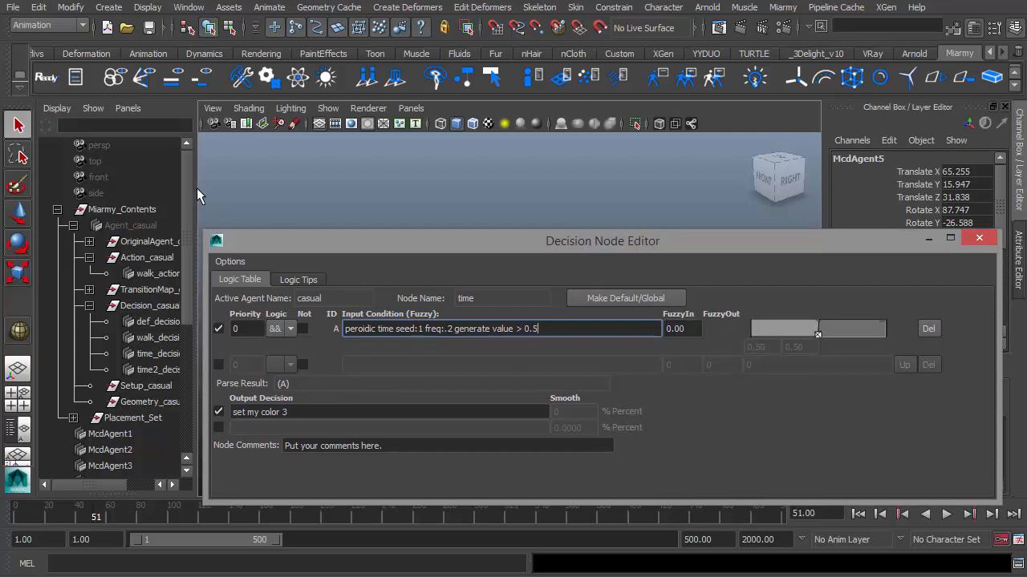
- Widen the Outliner and copy the periodic input condition from the time decision
left_click_drag(196, 188, 294, 189)
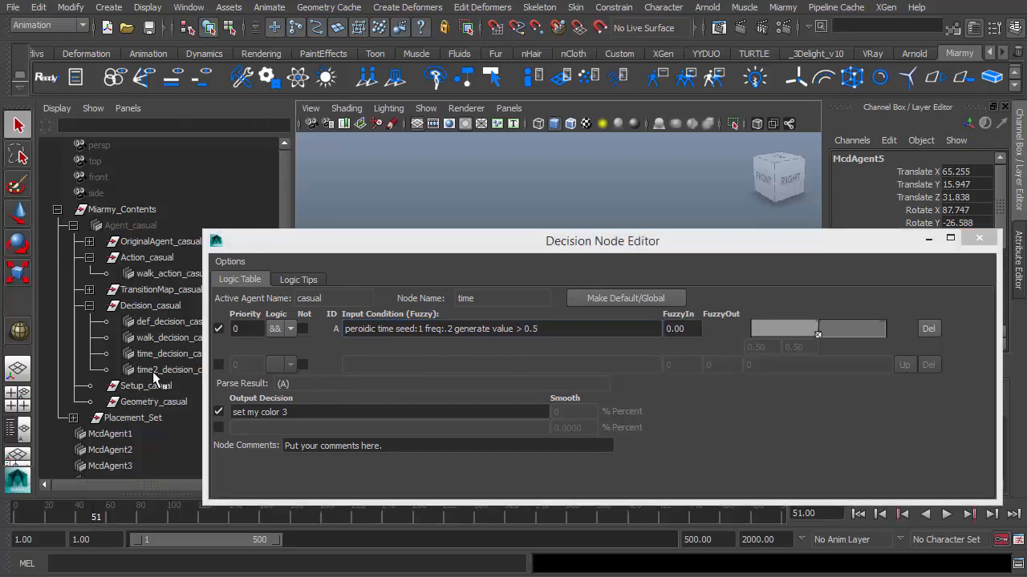
left_click(152, 372)
left_click_drag(453, 248, 232, 371)
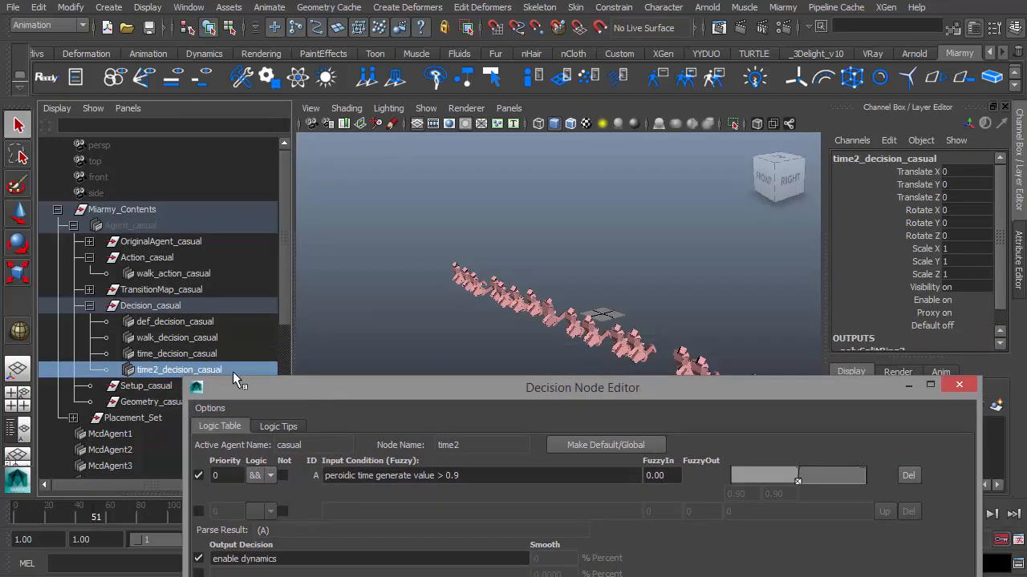
left_click(218, 354)
left_click_drag(522, 477, 252, 478)
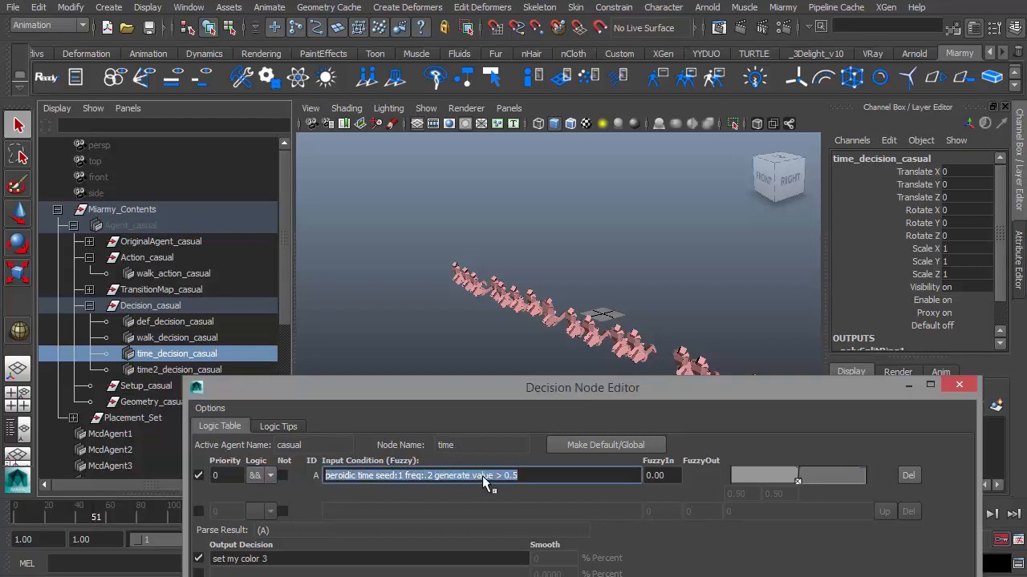
- Replace the time2 decision's input condition with "peroidic time seed:1 freq:.2 generate value > 0.9"
left_click(148, 373)
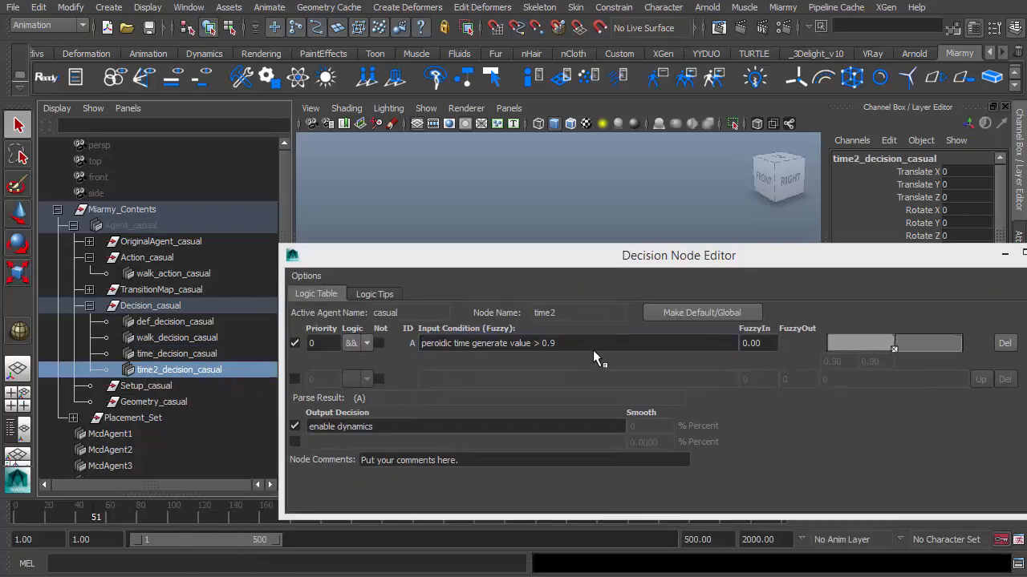
triple_click(565, 342)
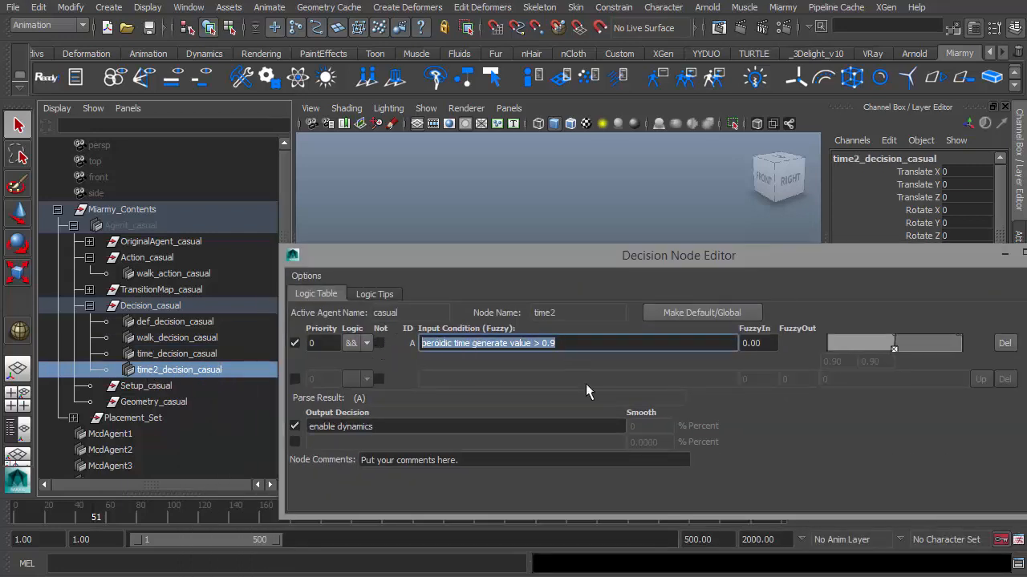
type("periodic time seed:1 freq:.2 generate value > 0.5")
key("BackSpace")
type("9")
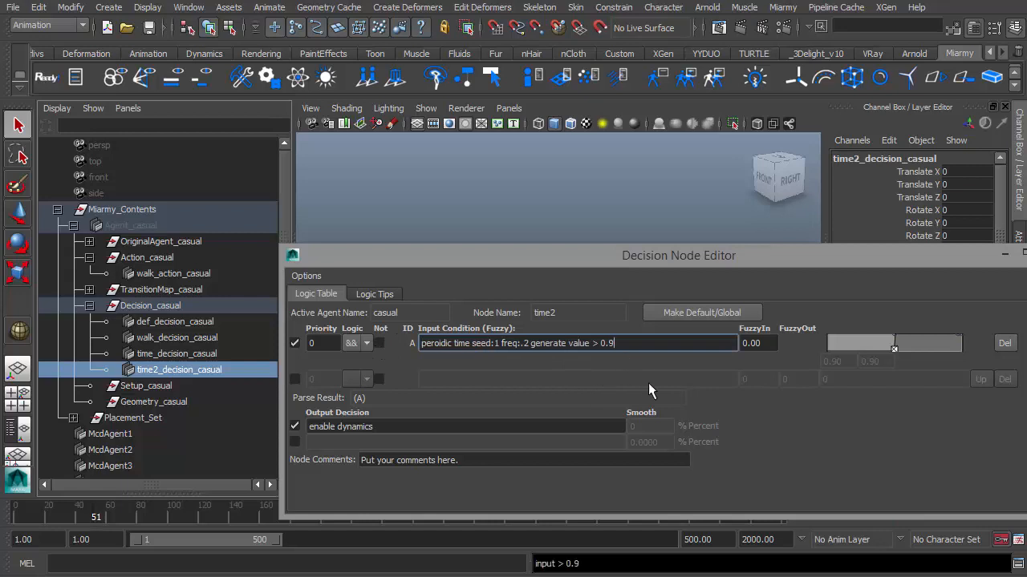
left_click(190, 356)
left_click(192, 370)
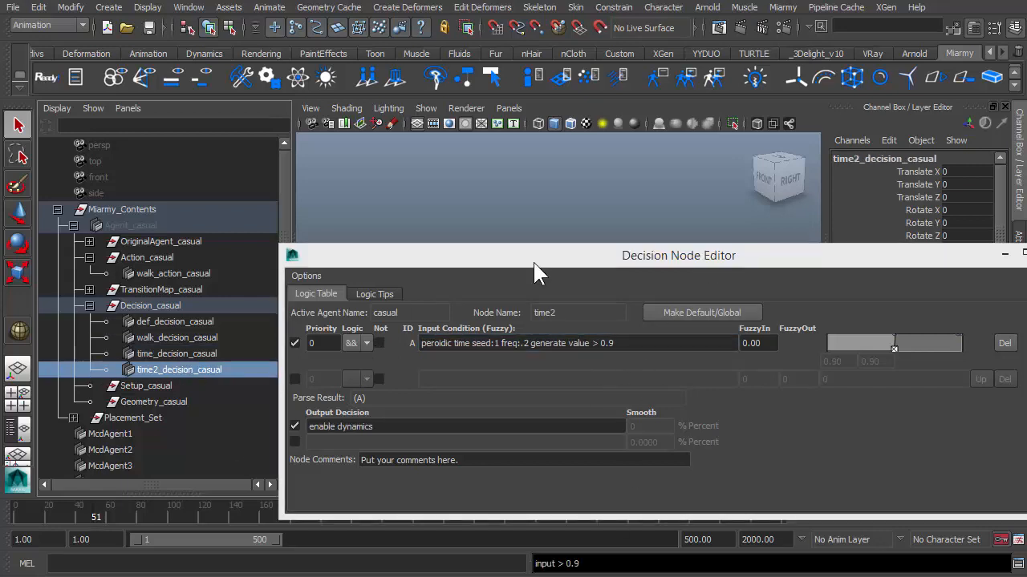
- Simulate the crowd from the first frame to frame 61 and inspect the agents with the Decision Node Editor out of the way
left_click_drag(533, 258, 104, 489)
left_click(858, 515)
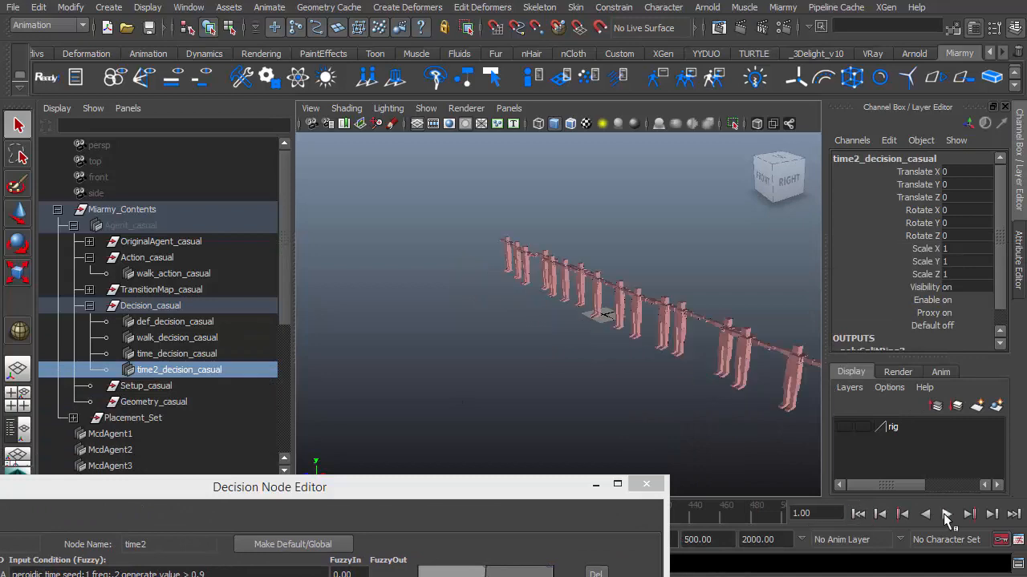
left_click(947, 514)
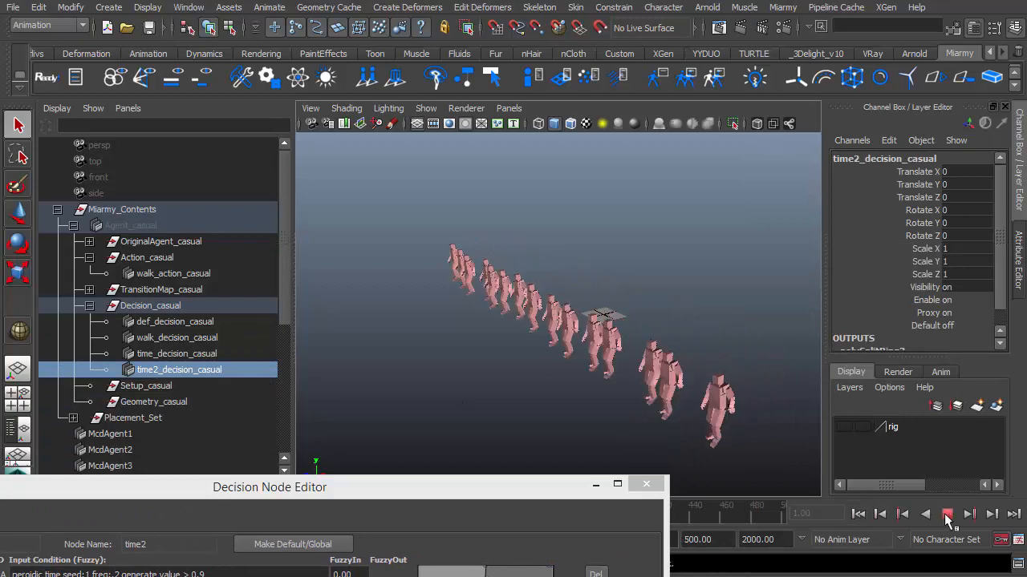
left_click(947, 518)
left_click_drag(539, 375, 592, 330, "alt")
left_click_drag(664, 391, 594, 382, "alt")
left_click_drag(521, 484, 515, 568)
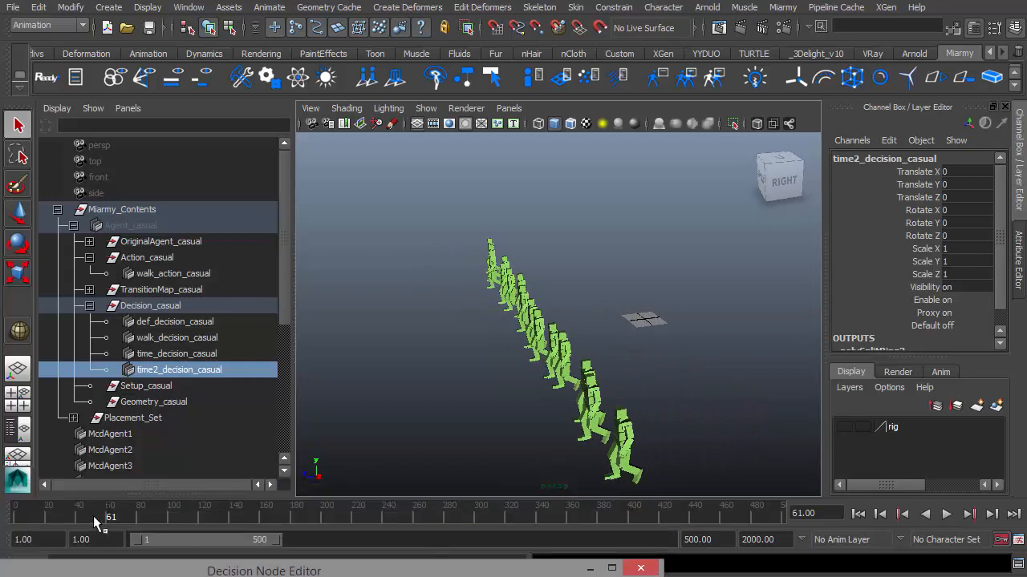
- Continue the simulation from frame 61 and compare the agents' color and dynamics with the time2 condition
left_click_drag(550, 430, 591, 408, "alt")
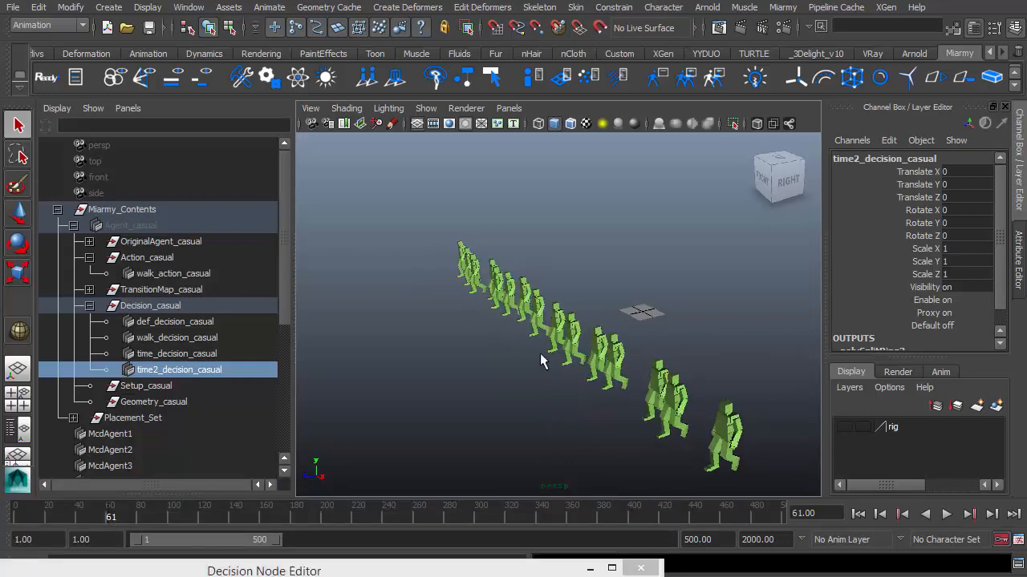
scroll(609, 403, "down", 3)
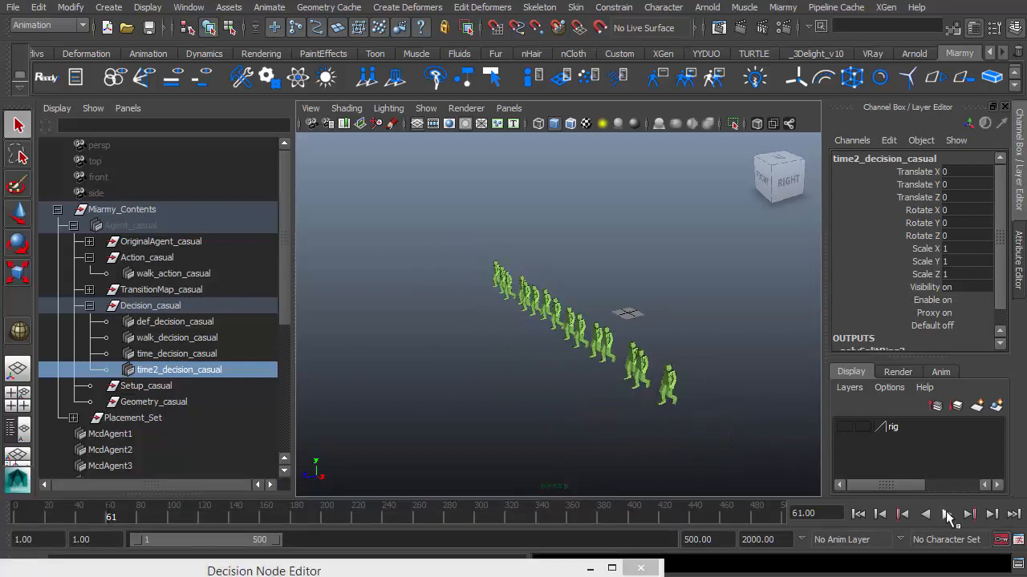
left_click(947, 514)
left_click_drag(493, 571, 581, 467)
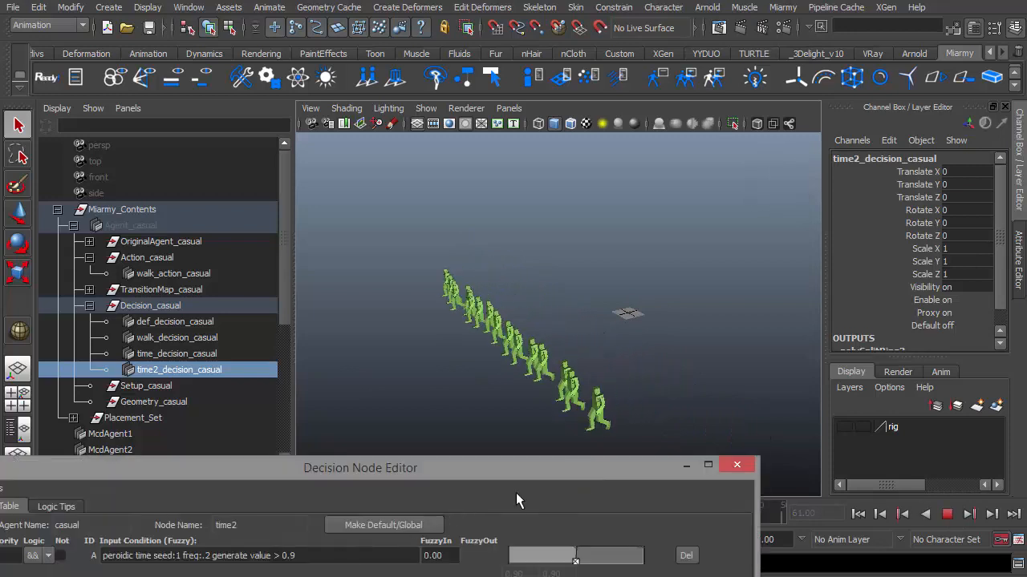
left_click(947, 514)
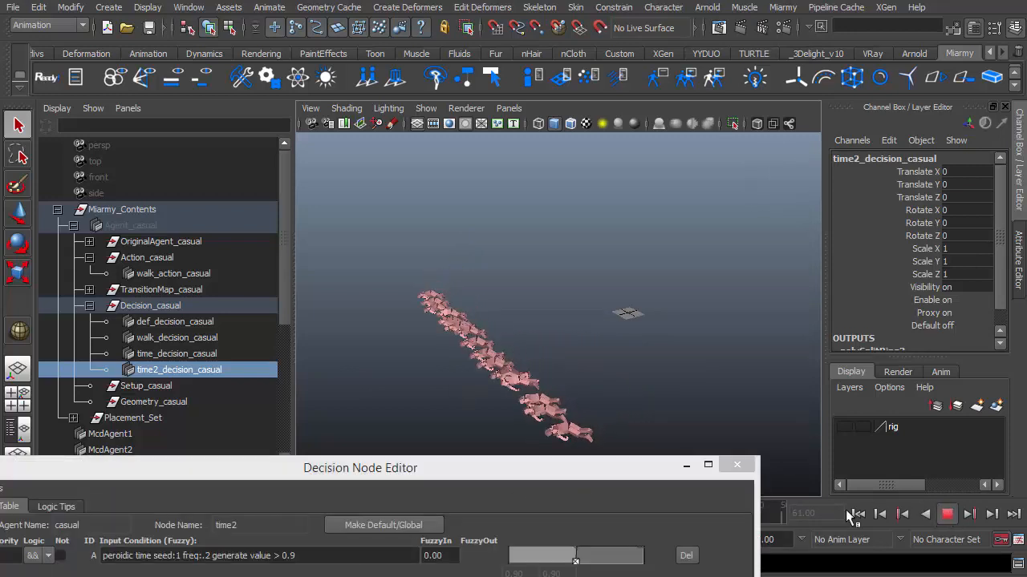
- Set the periodic condition's frequency to .1 in both the time and time2 decisions
left_click_drag(517, 467, 650, 426)
left_click(172, 353)
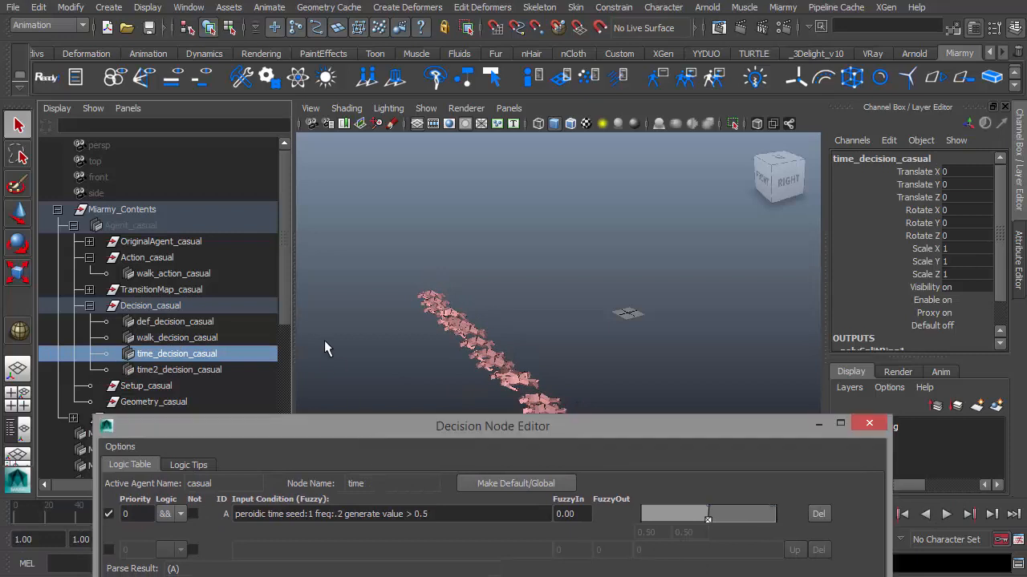
left_click_drag(376, 432, 362, 323)
left_click(327, 406)
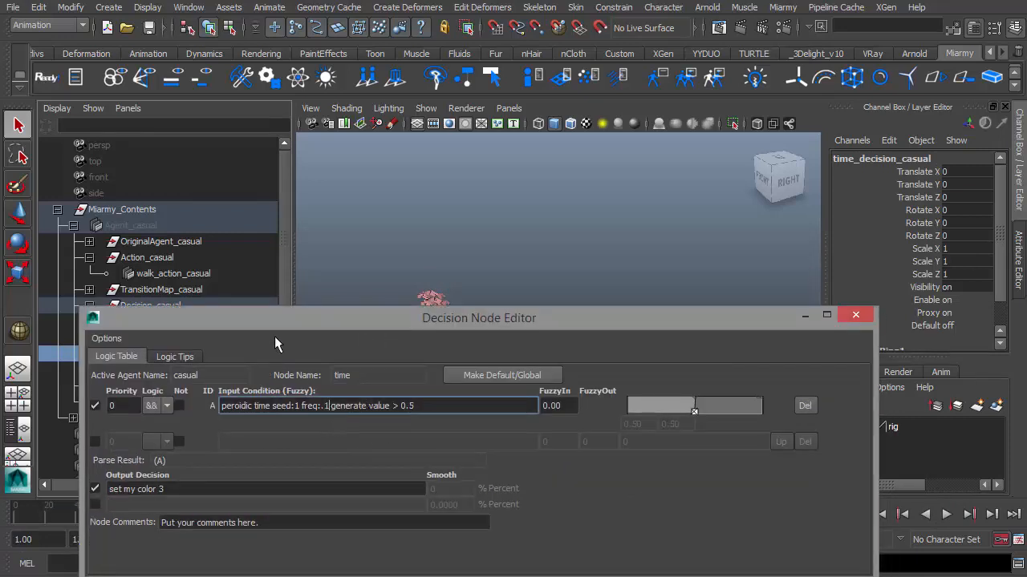
left_click_drag(355, 319, 498, 338)
left_click(158, 371)
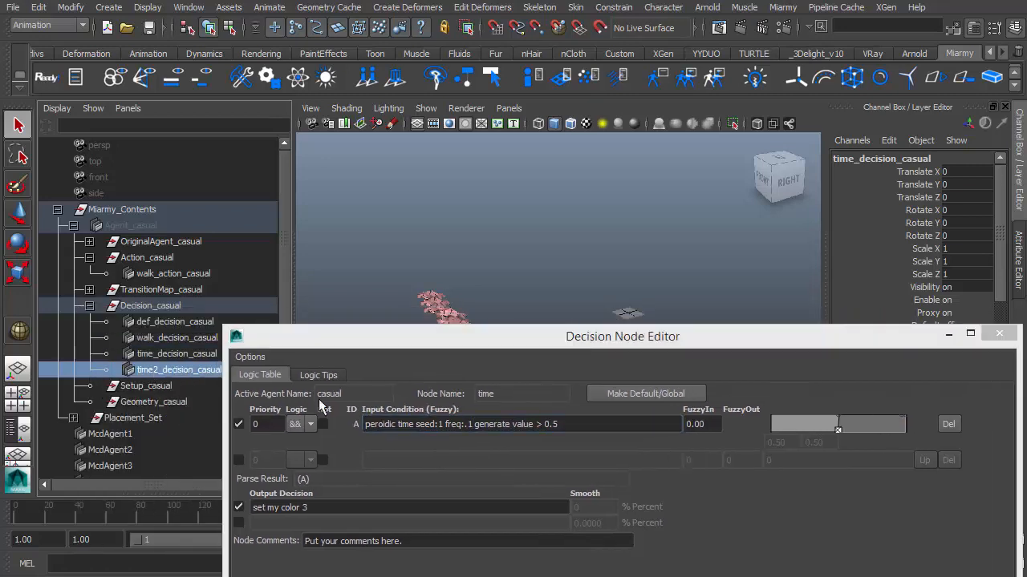
left_click(471, 424)
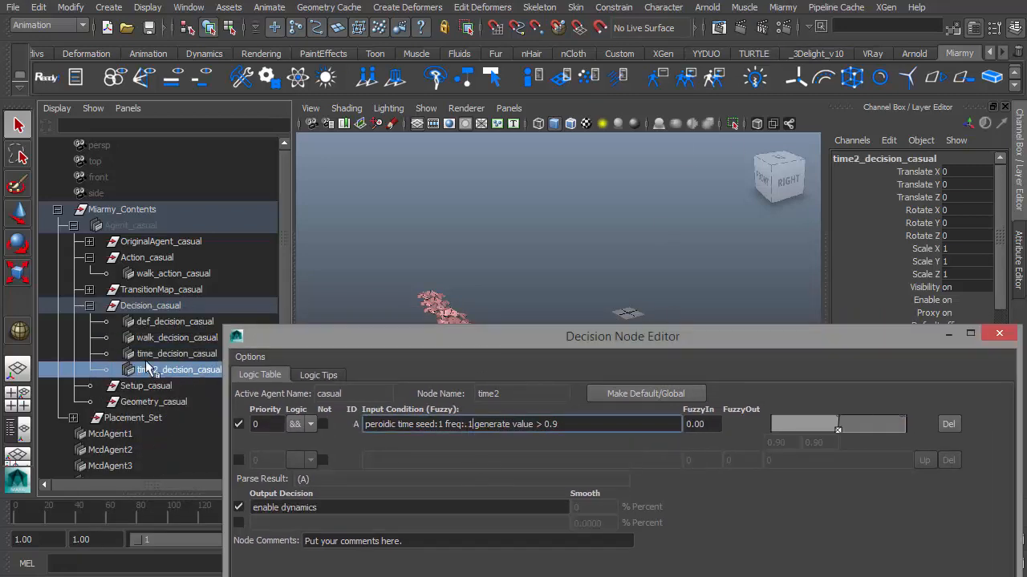
- Simulate the crowd again from the first frame to about frame 279 to check the agents with the .1 frequency
left_click_drag(648, 351, 330, 576)
left_click(858, 514)
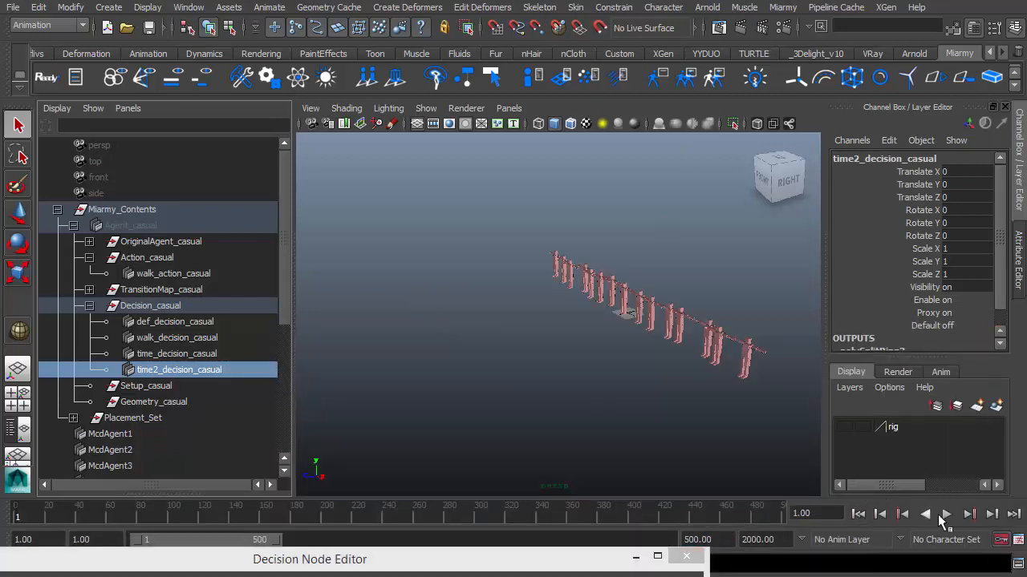
left_click(947, 514)
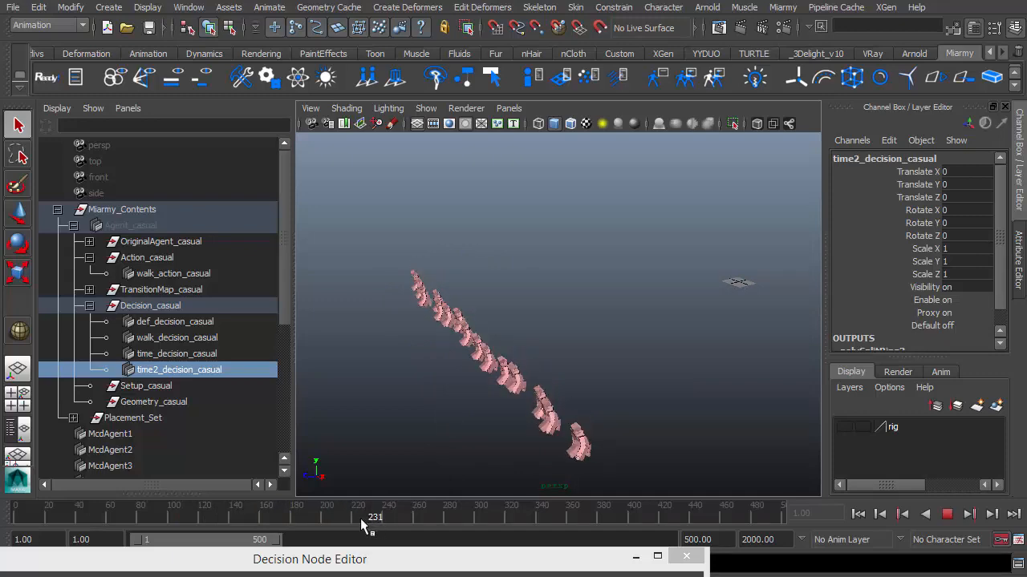
left_click_drag(477, 442, 471, 425, "alt")
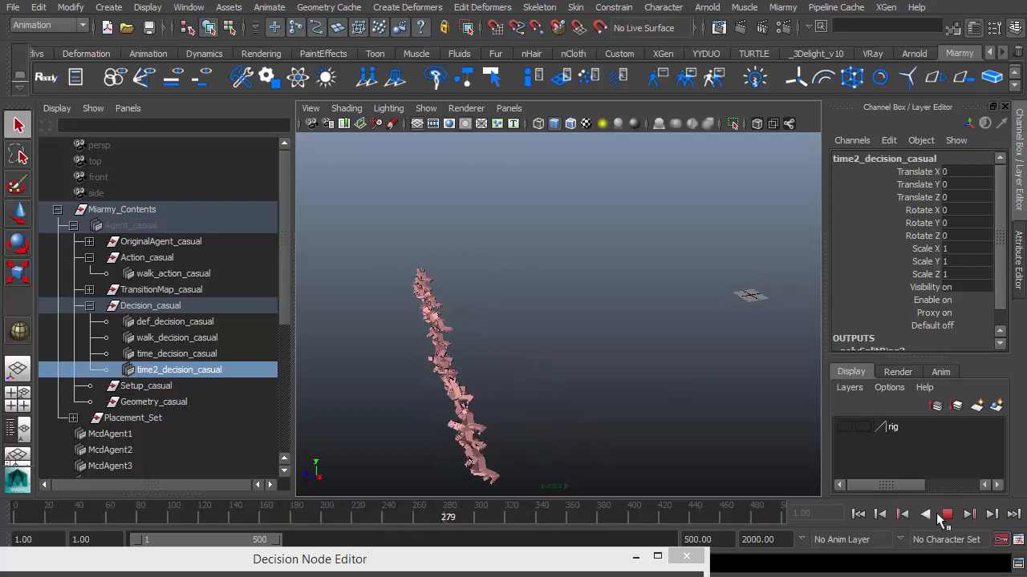
left_click(947, 514)
- Reopen the time decision in the Decision Node Editor and review the seed and frequency terms of its condition
left_click(657, 555)
left_click(143, 354)
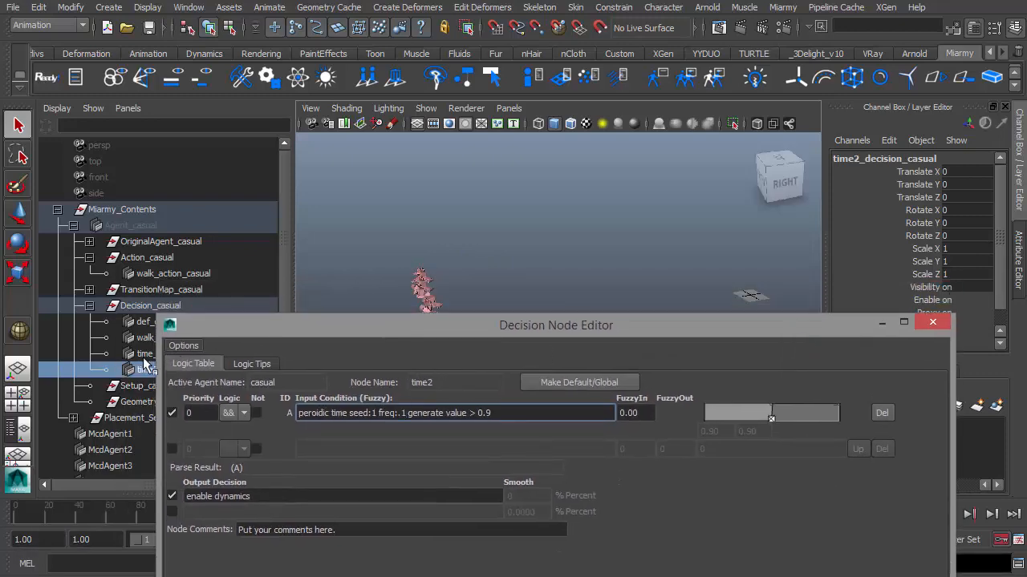
left_click_drag(379, 413, 432, 415)
left_click(400, 415)
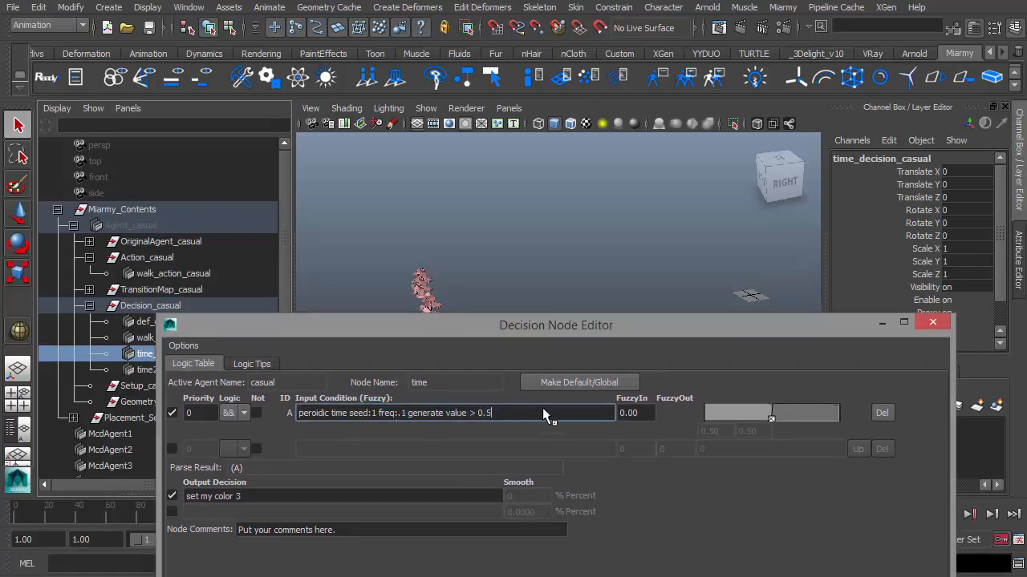
left_click_drag(574, 328, 488, 449)
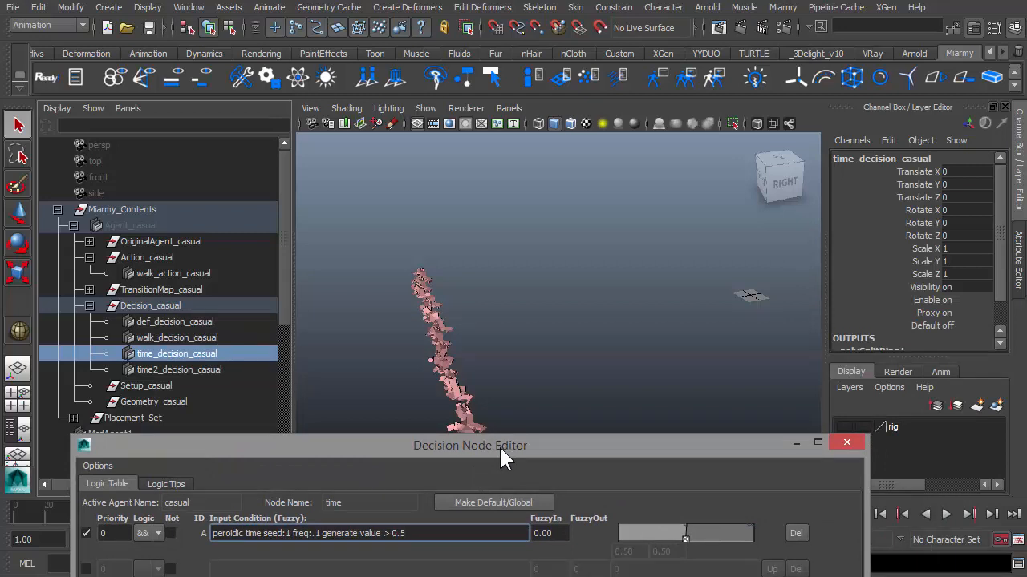
mouse_move(499, 445)
left_mouse_down()
mouse_move(542, 312)
mouse_move(496, 433)
left_mouse_up()
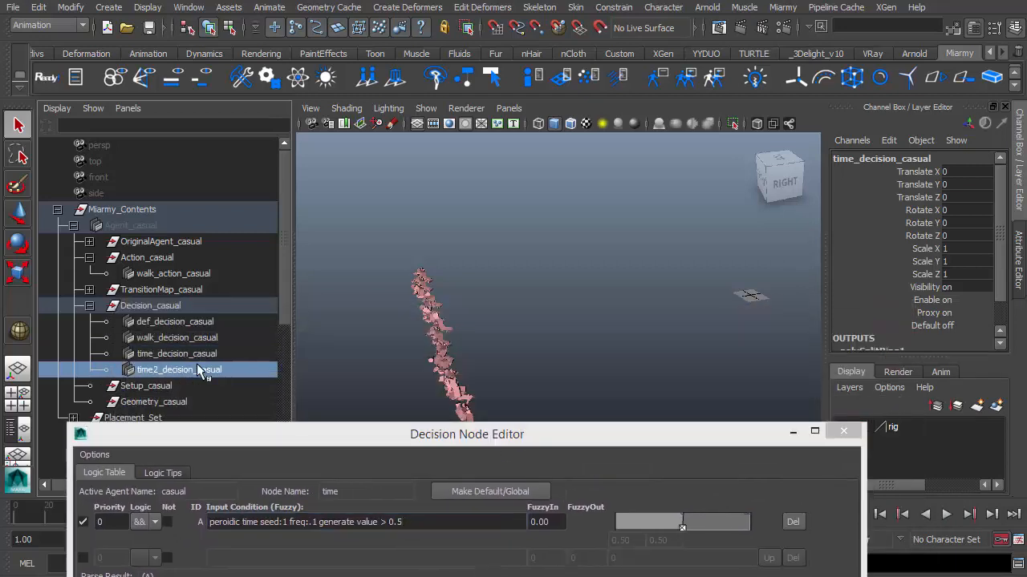
- Replace the time decision's input condition with the Periodic Time template "peroidic time seed:?? freq:?? with my id generate value > ??"
left_click_drag(257, 441, 257, 278)
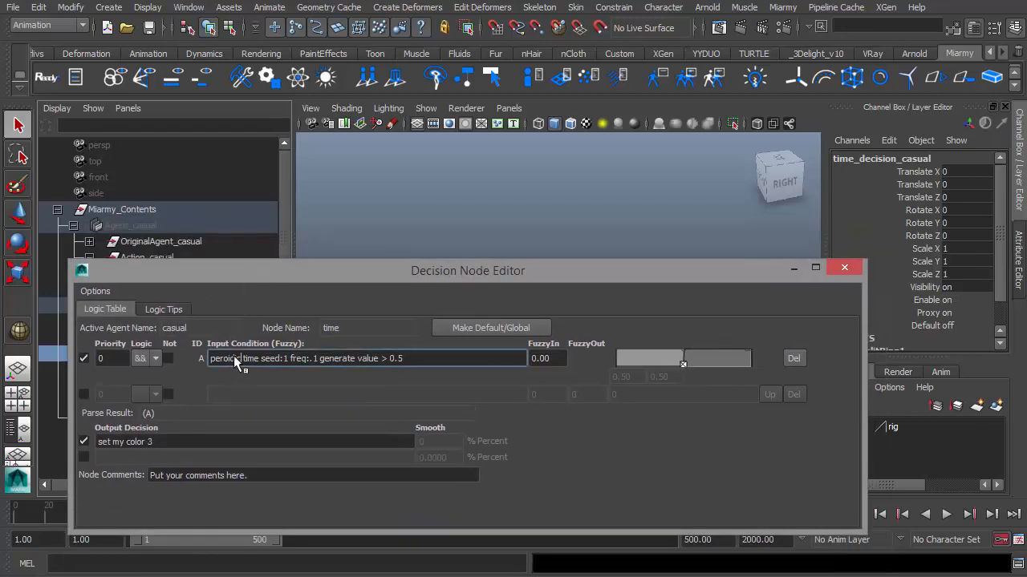
right_click(229, 355)
mouse_move(285, 241)
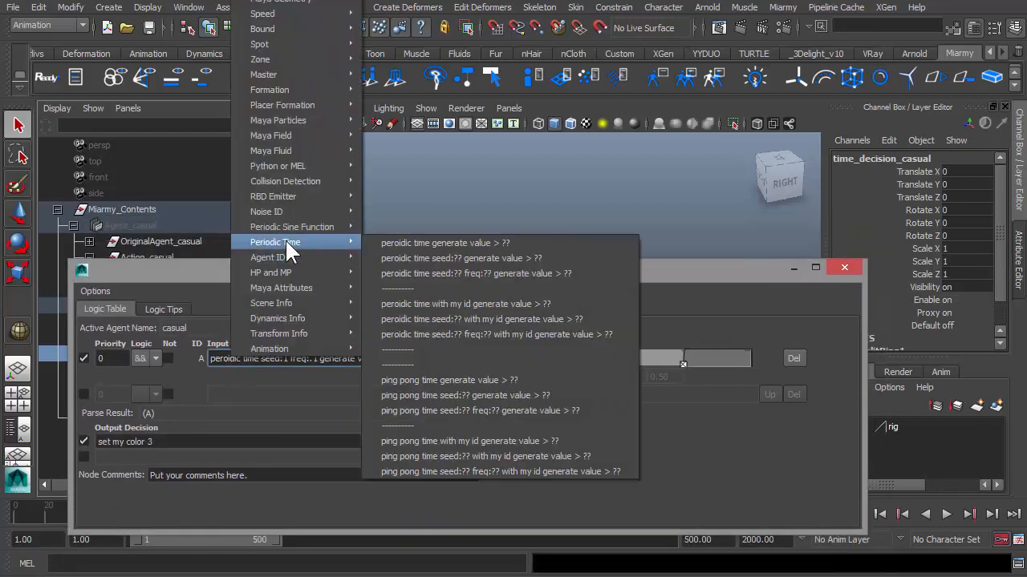
left_click(461, 334)
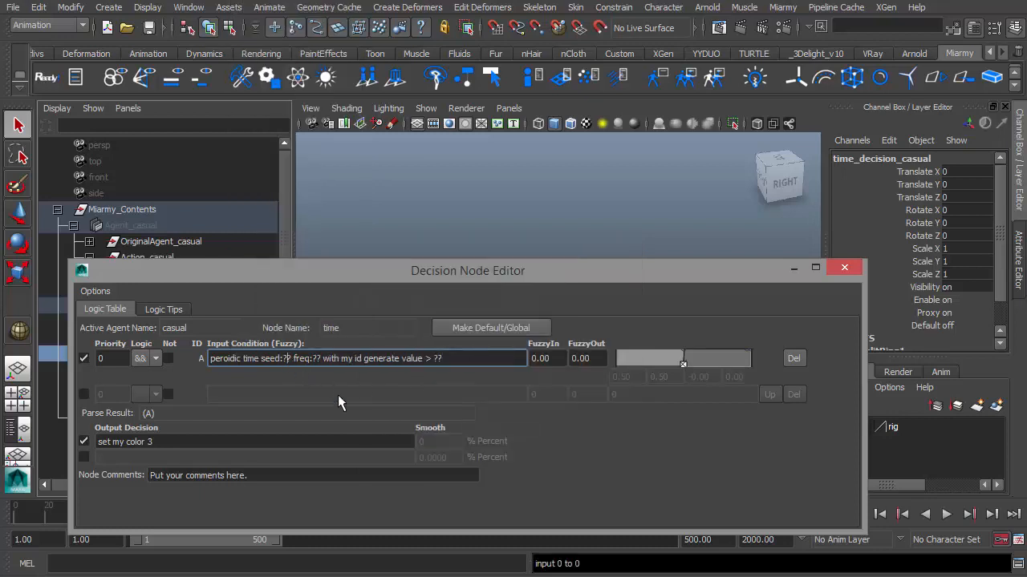
- Fill in the time decision's agent-id periodic condition with seed 2, frequency 0.2, and threshold .5
key("BackSpace")
key("BackSpace")
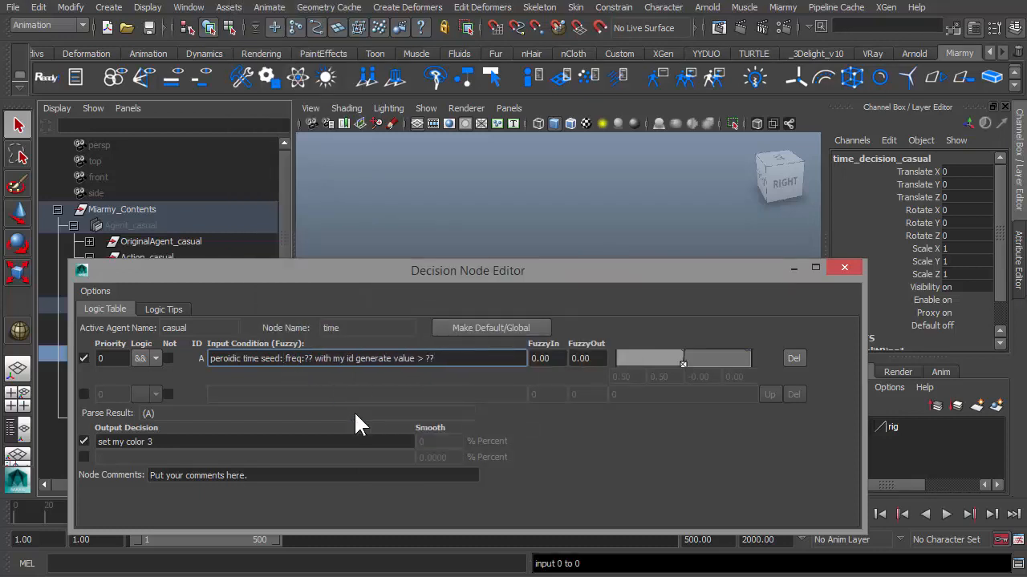
type("2")
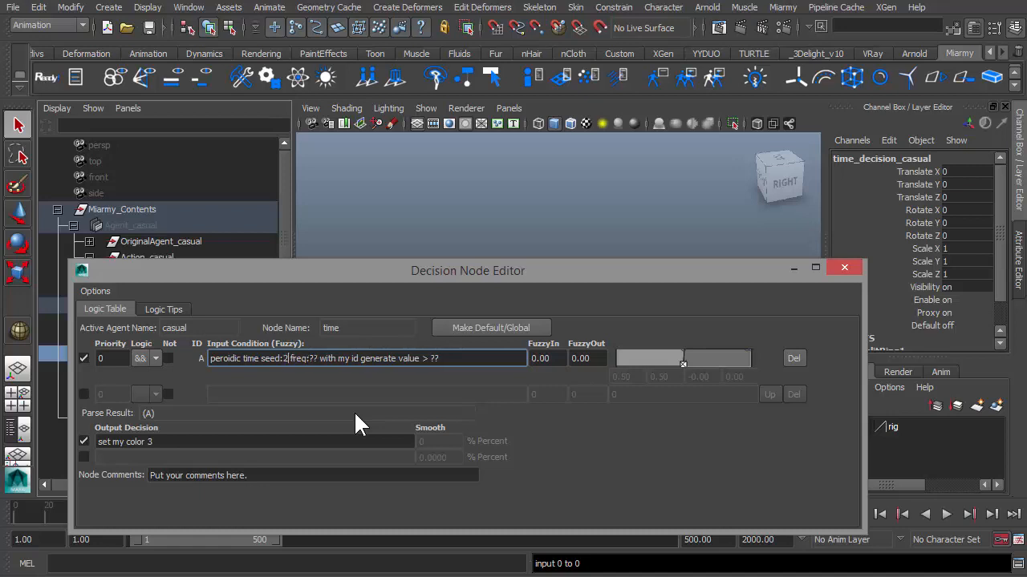
key("Right")
key("Right")
key("Right")
key("Right")
key("Delete")
key("Delete")
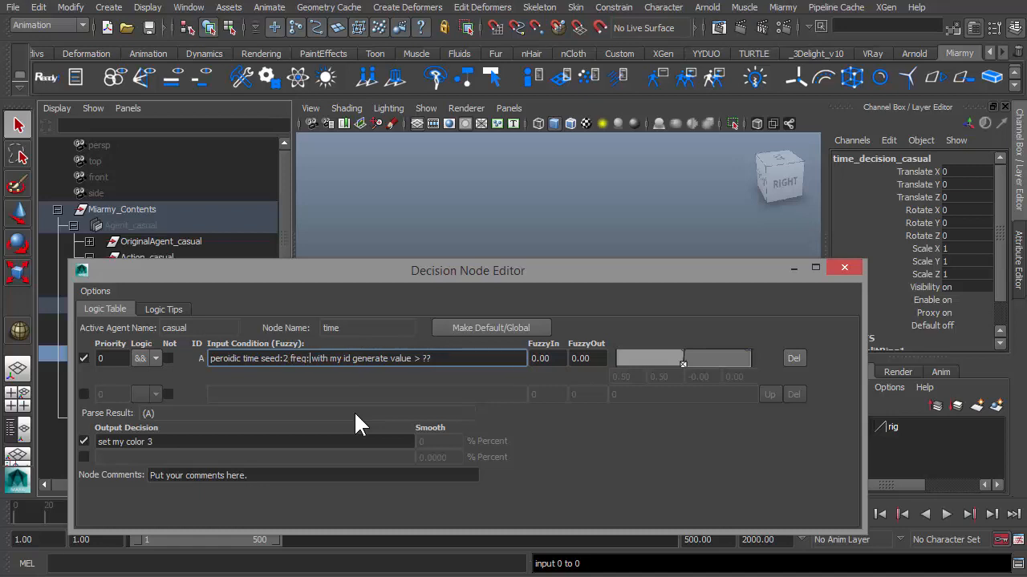
type("0.2")
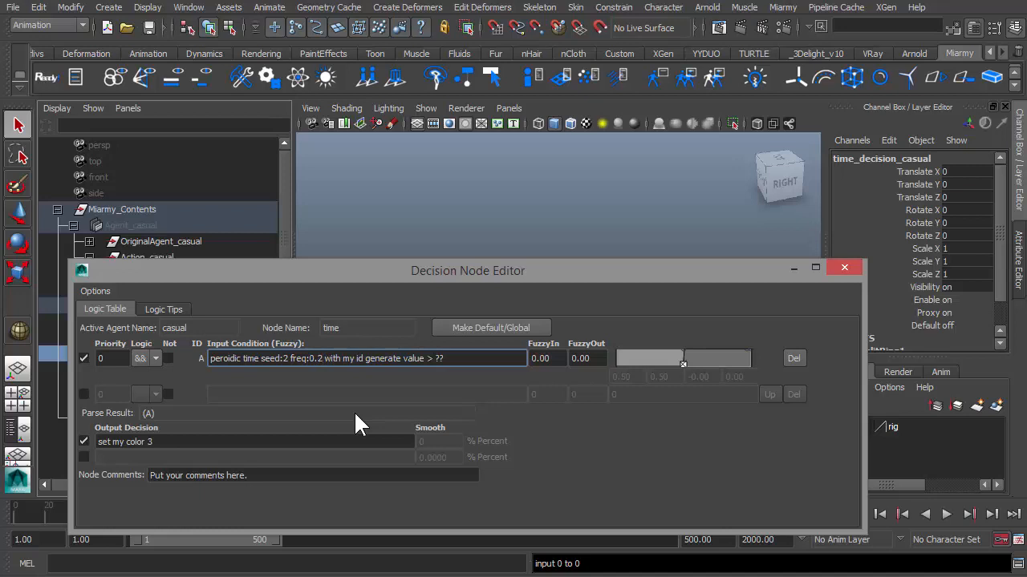
key("BackSpace")
key("BackSpace")
type(".5")
key("Return")
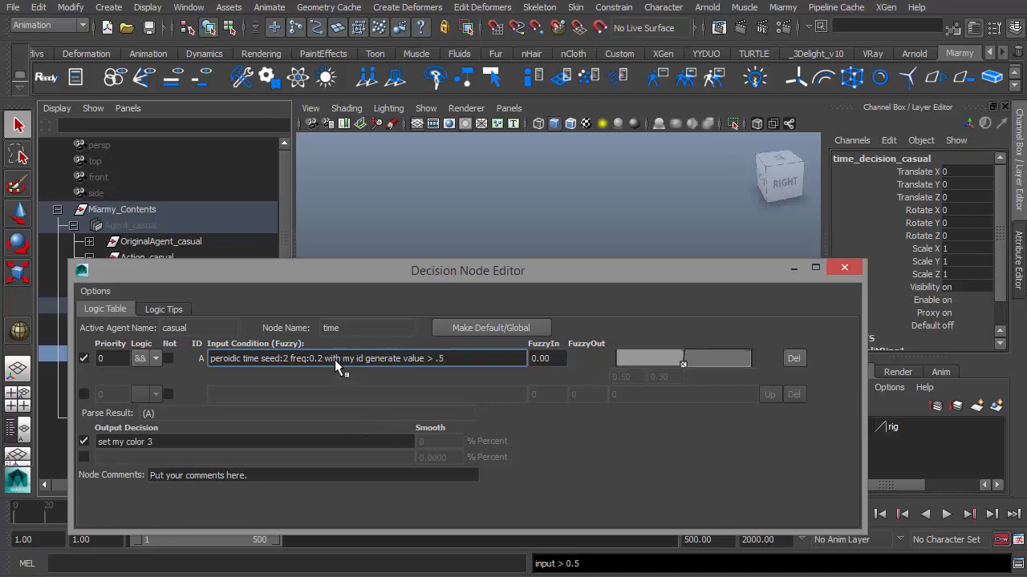
- Copy the time decision's completed "with my id" input condition
left_click_drag(521, 357, 165, 363)
key("ctrl+c")
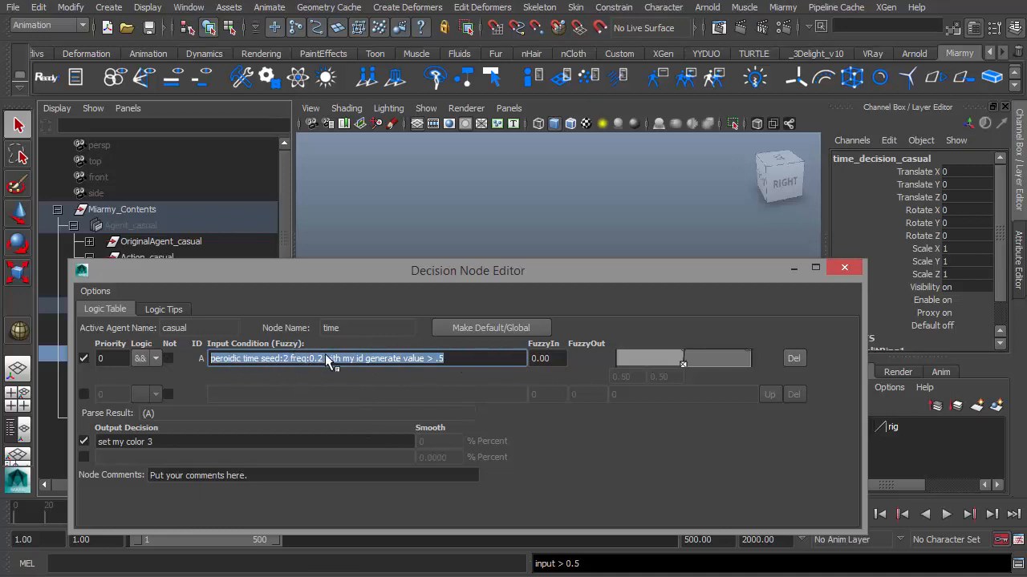
left_click(156, 444)
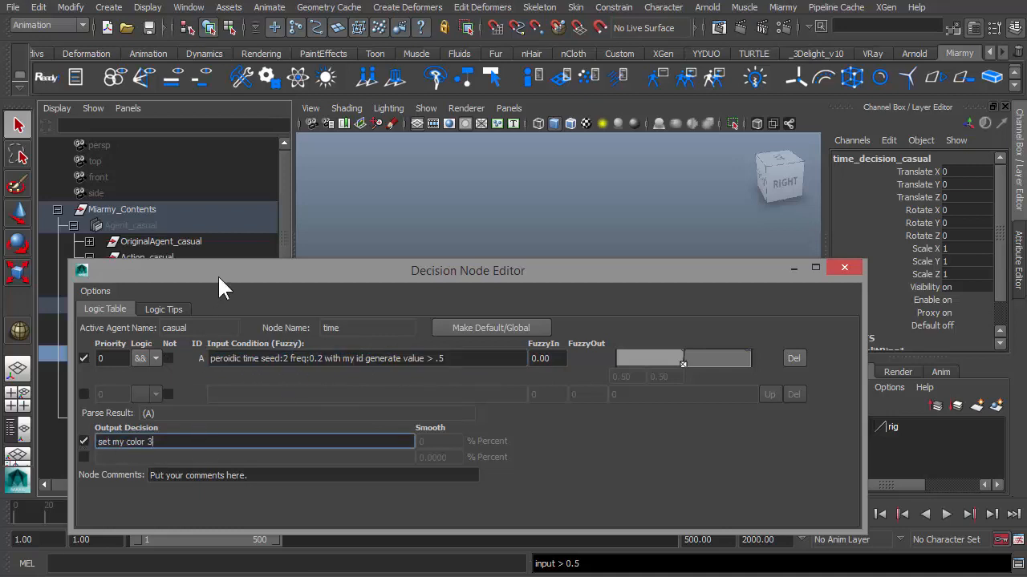
- Replace the time2 decision's input condition with the time decision's copied "with my id" periodic condition, changing the threshold to .9
left_click_drag(217, 274, 475, 242)
left_click(170, 370)
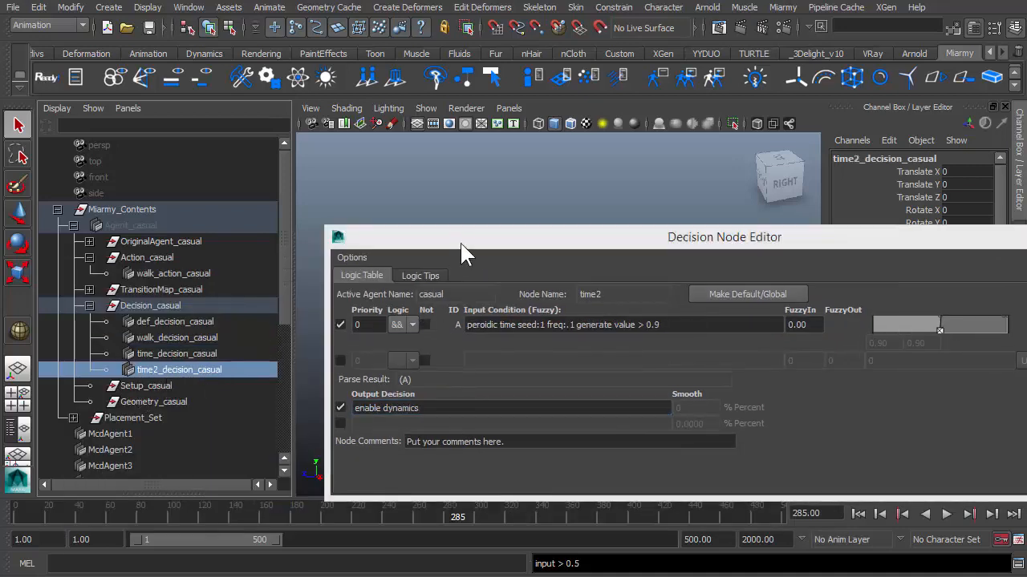
left_click(193, 354)
left_click_drag(706, 325, 468, 327)
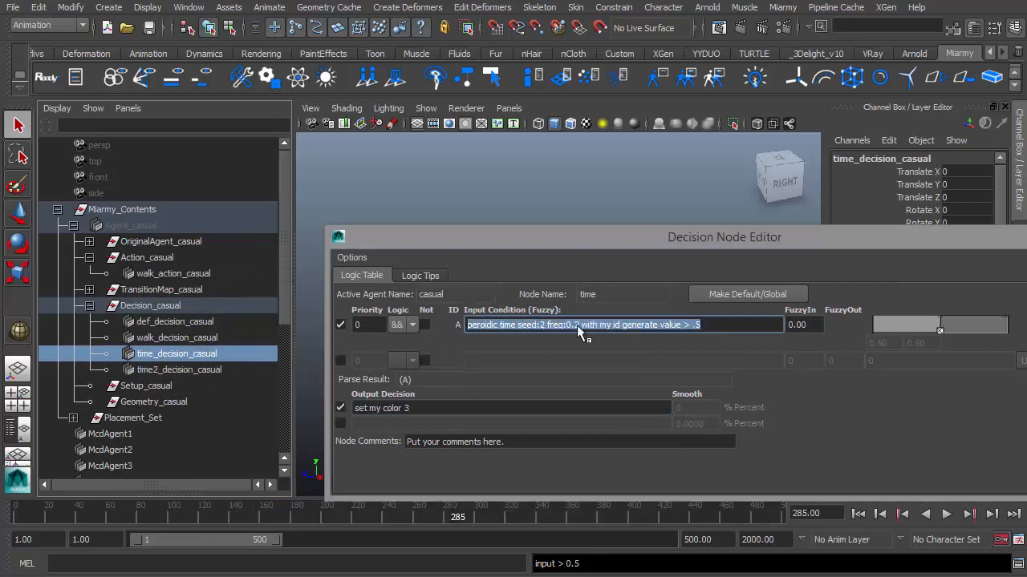
left_click(168, 372)
left_click_drag(671, 329, 387, 336)
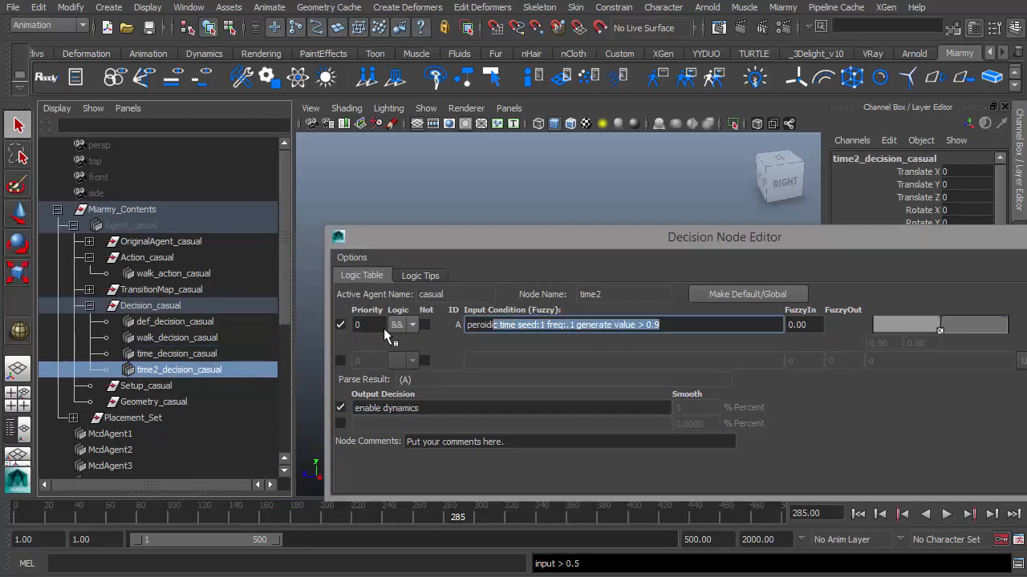
key("ctrl+v")
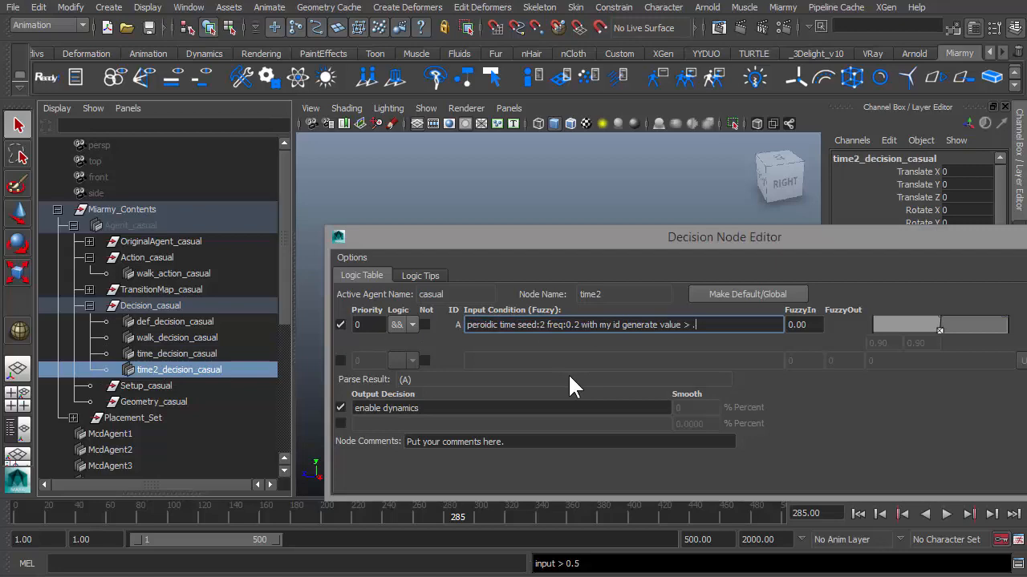
type("9")
- Return to frame 1, select McdAgent6 in the row of agents, and briefly run the simulation
left_click_drag(706, 245, 319, 510)
left_click(857, 514)
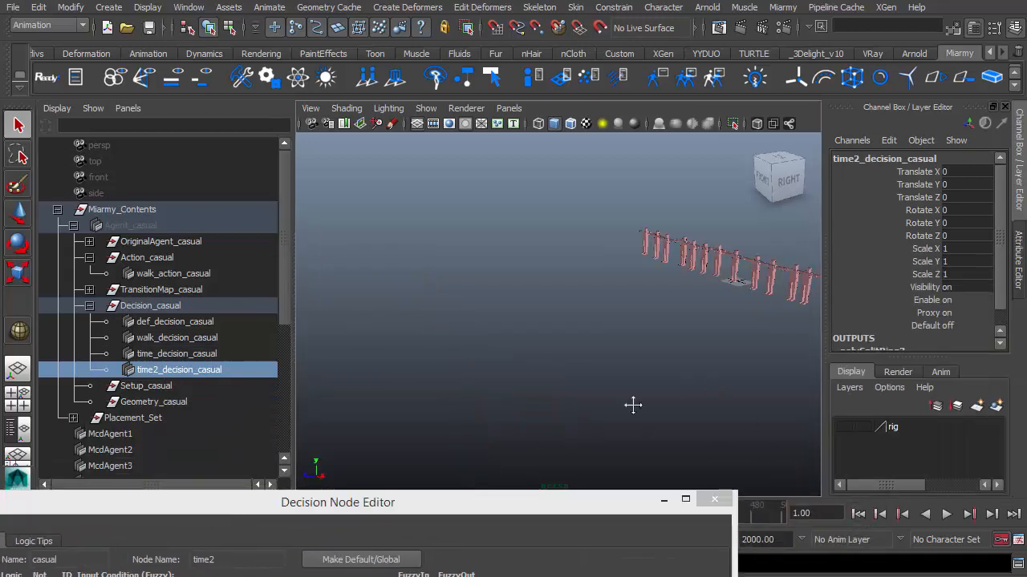
middle_click_drag(633, 405, 572, 431, "alt")
left_click(558, 361)
left_click_drag(557, 377, 559, 403, "alt")
middle_click_drag(575, 388, 625, 355, "alt")
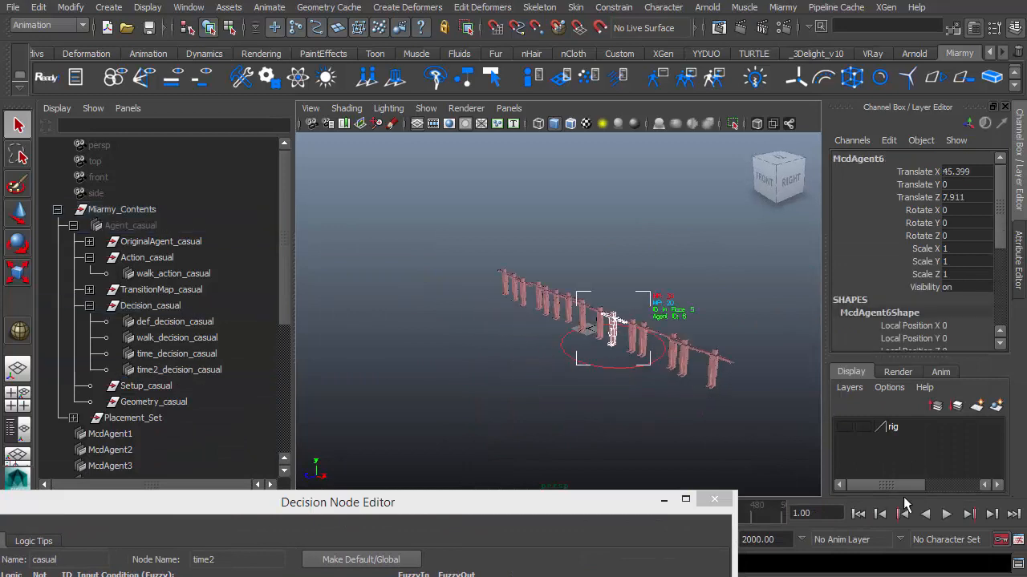
left_click(946, 514)
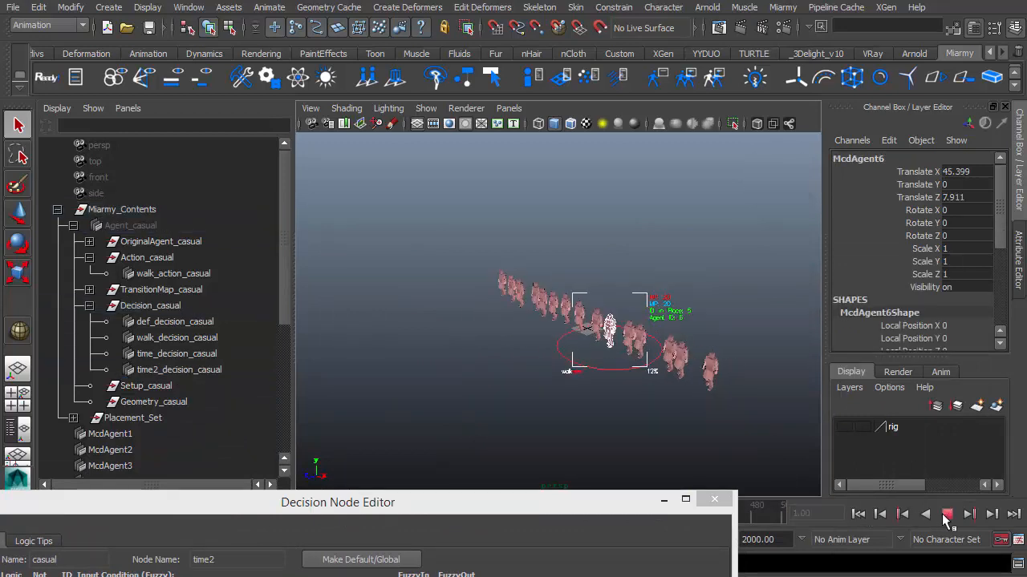
left_click(946, 514)
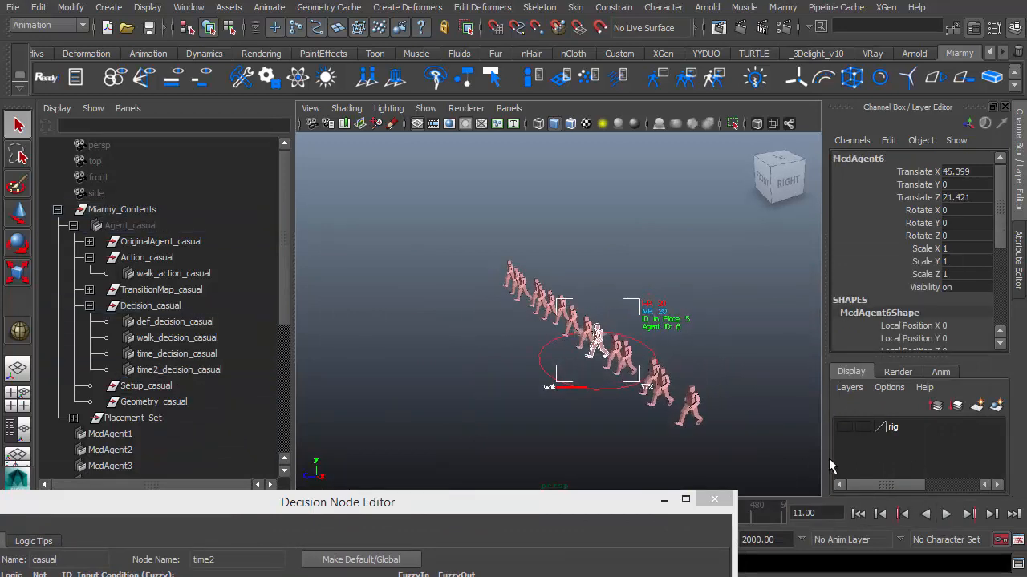
- Resume the simulation and watch how each agent's color and dynamics trigger, stopping at frame 250
left_click(947, 514)
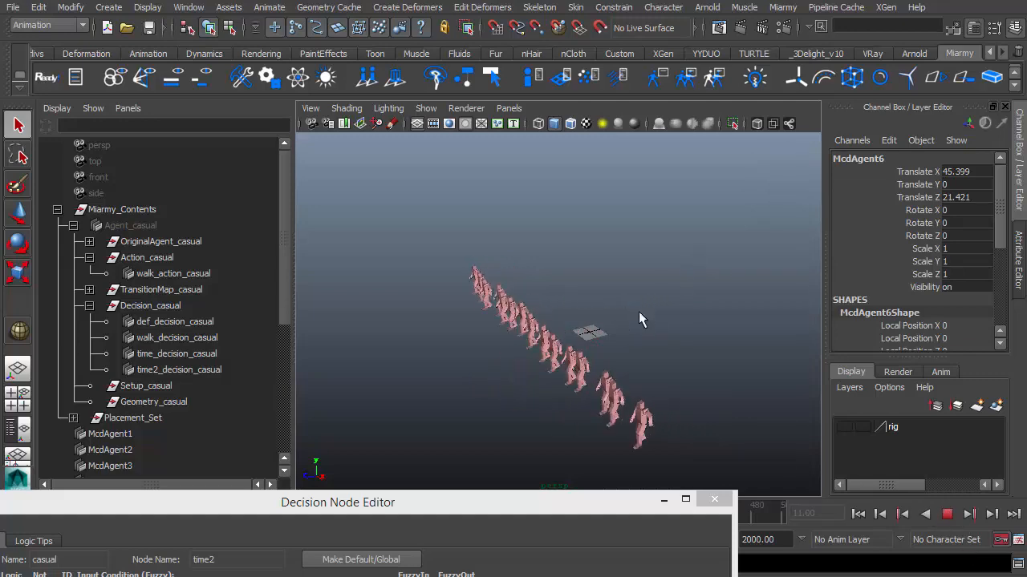
left_click_drag(638, 311, 681, 301, "alt")
middle_click_drag(680, 302, 710, 276, "alt")
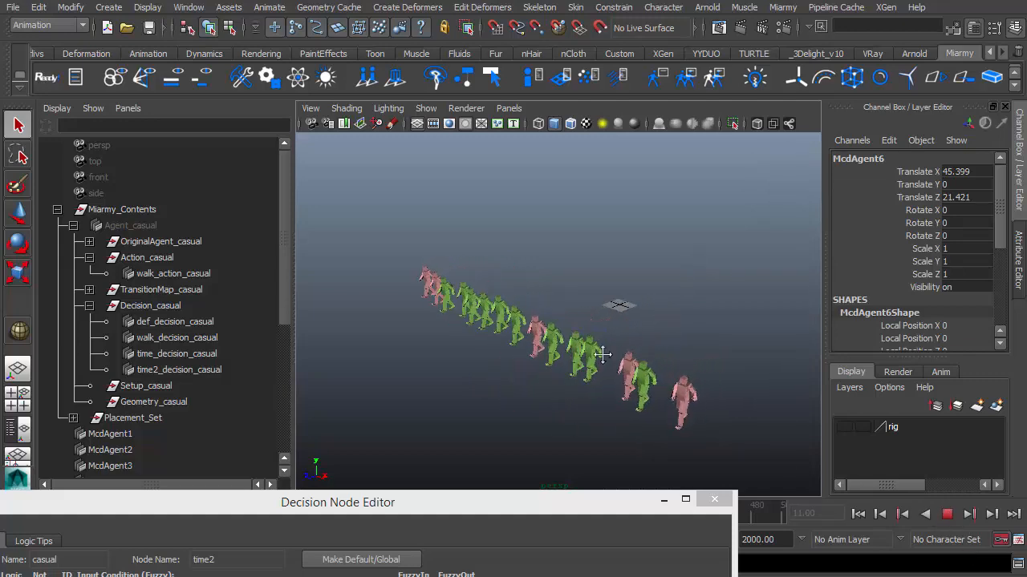
middle_click_drag(603, 355, 654, 329, "alt")
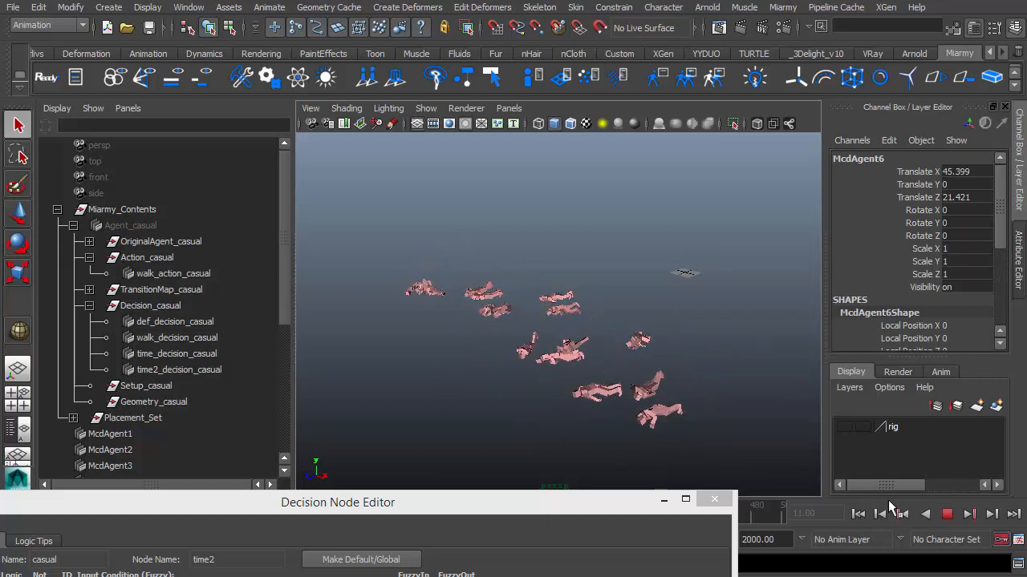
left_click(946, 514)
- Review the "with my id" term of the time2 decision's input condition, and close the Decision Node Editor
left_click_drag(492, 502, 740, 247)
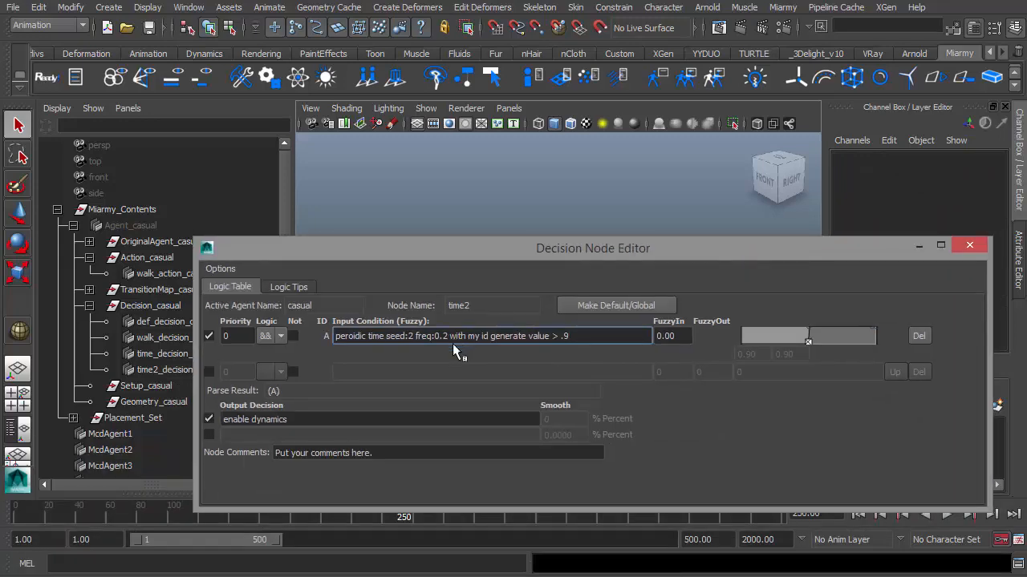
left_click_drag(468, 336, 488, 336)
left_click_drag(569, 251, 493, 279)
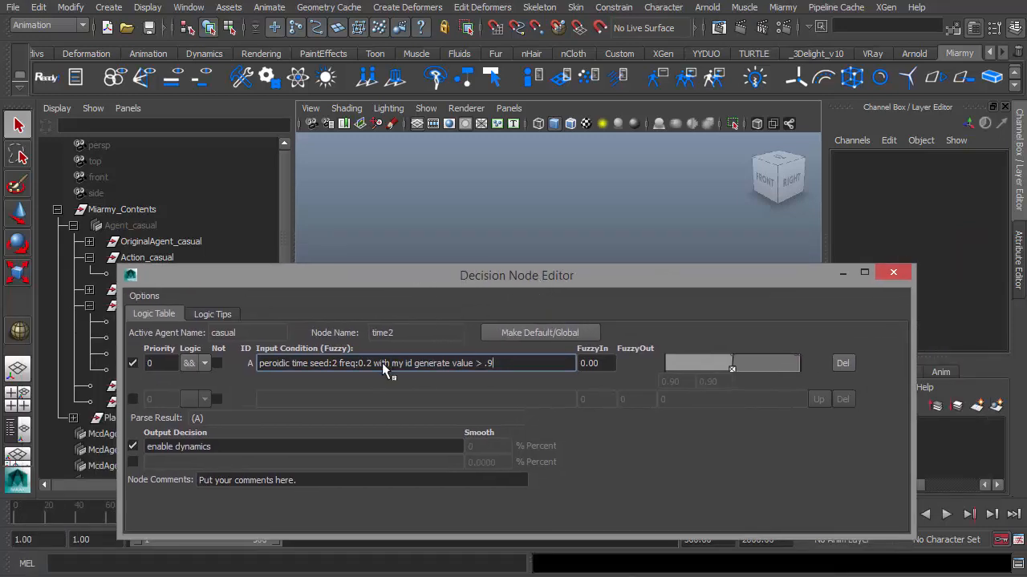
left_click_drag(374, 363, 415, 363)
left_click(415, 362)
left_click_drag(587, 279, 587, 250)
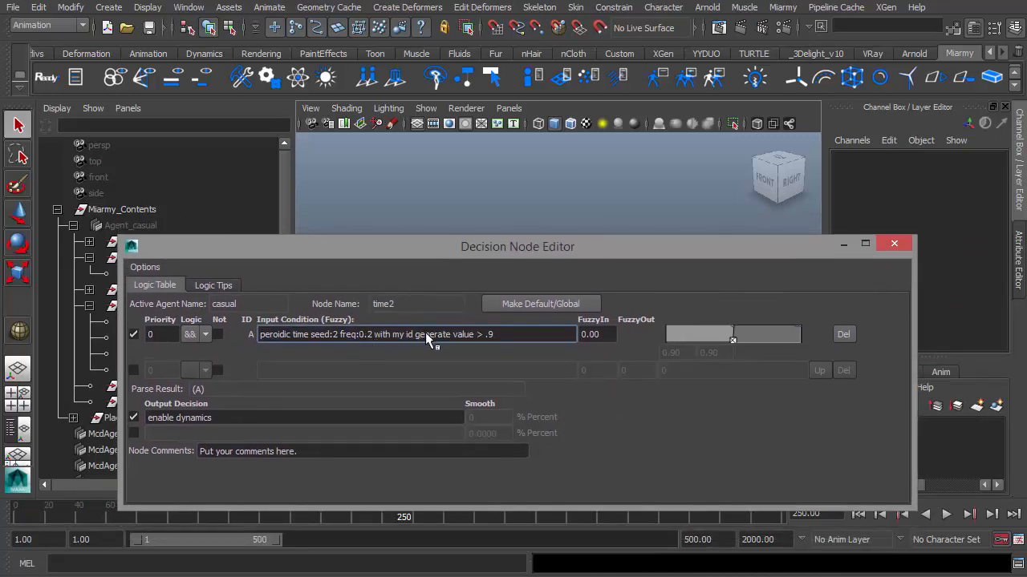
left_click_drag(495, 335, 259, 336)
left_click(893, 244)
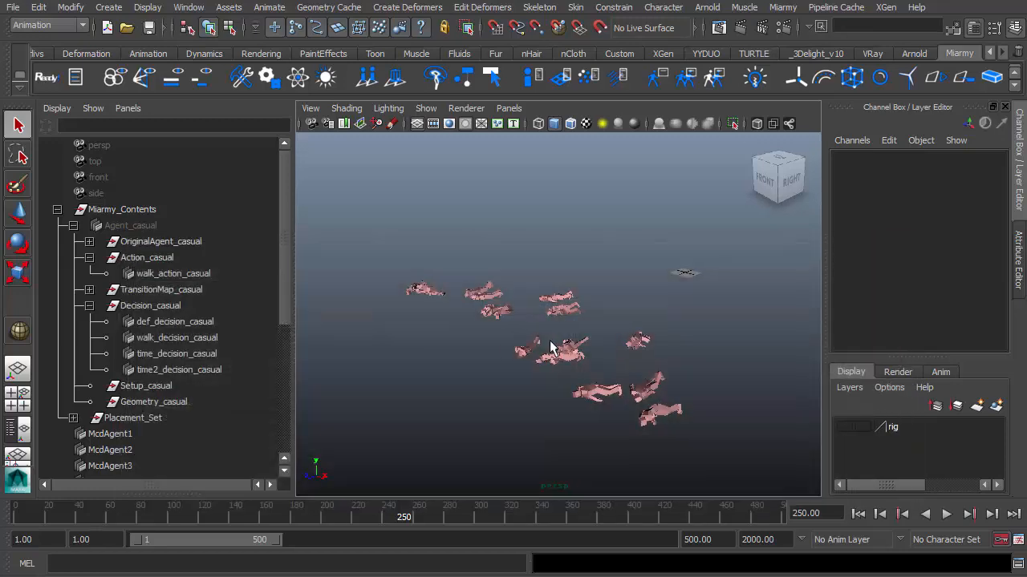
- Rerun the simulation from frame 1 to frame 304, checking when individual agents change color and fall
left_click(856, 514)
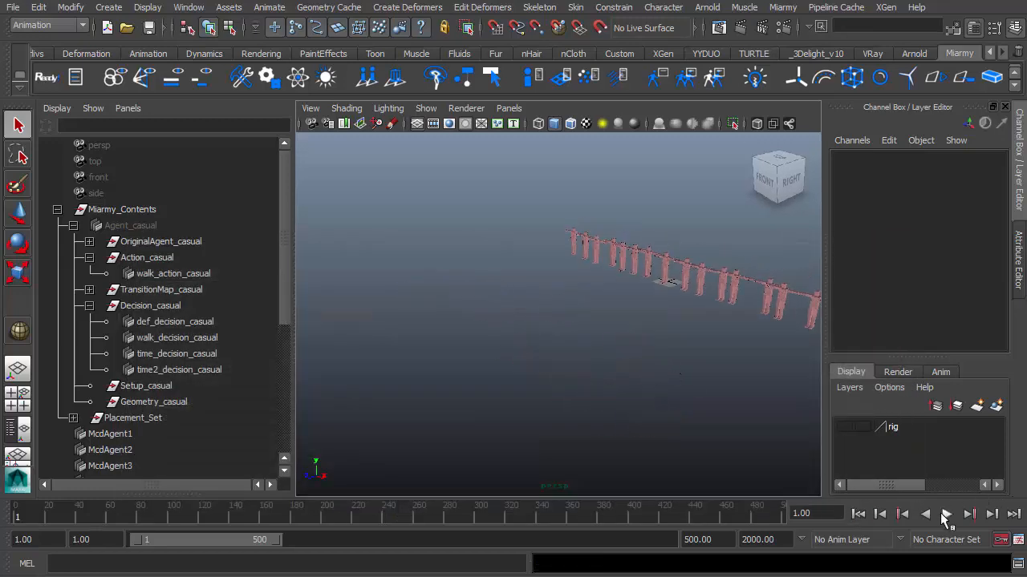
left_click(947, 514)
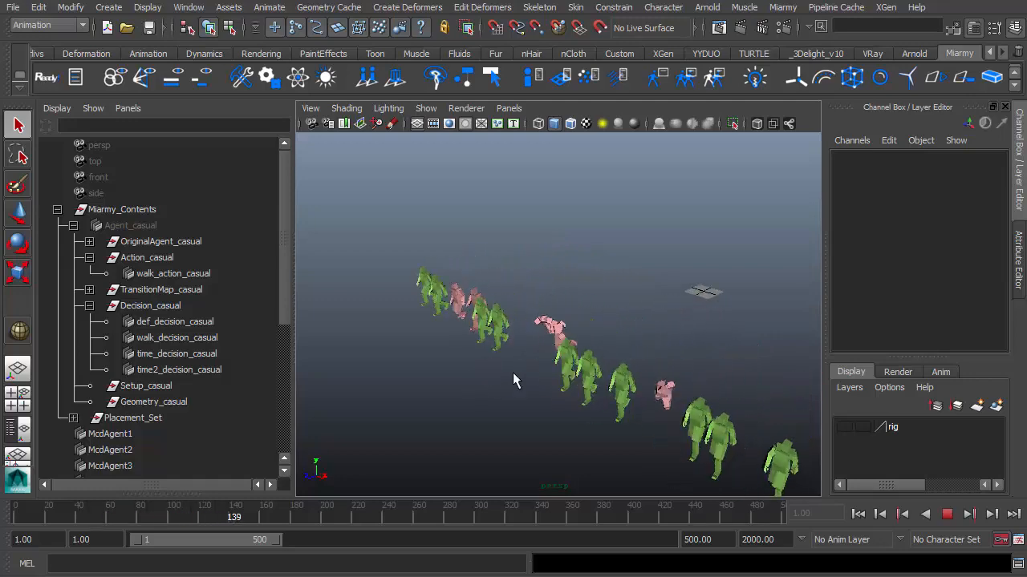
middle_click_drag(514, 367, 578, 323, "alt")
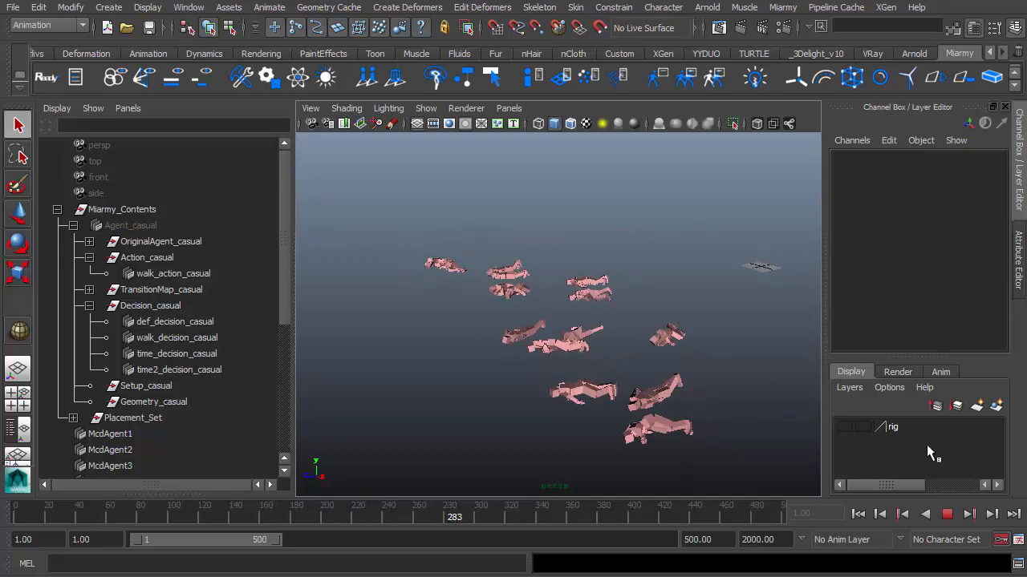
left_click(947, 514)
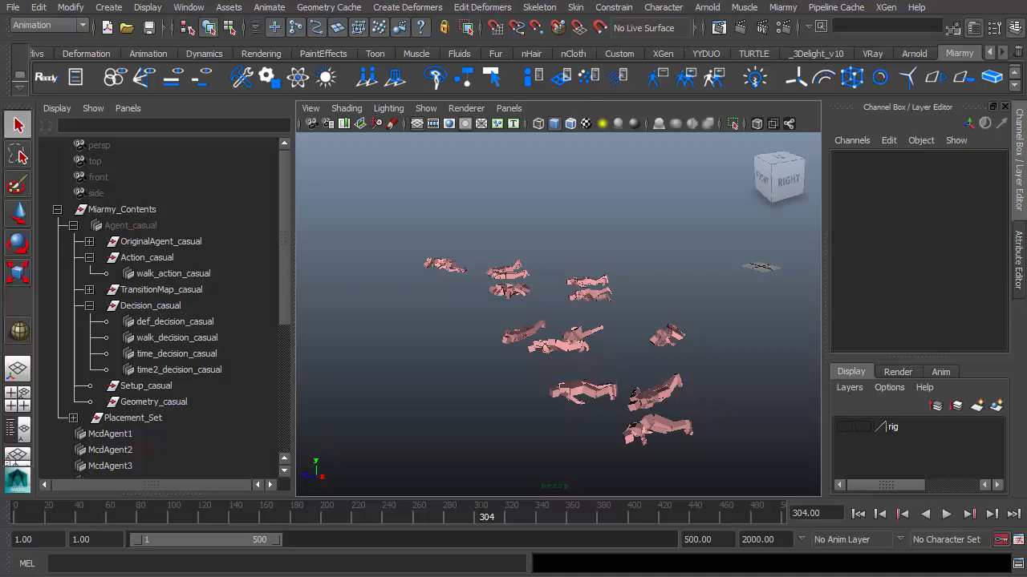
- Rewind to the first frame and play the agent simulation once more
left_click_drag(642, 407, 584, 409, "alt")
left_click(858, 514)
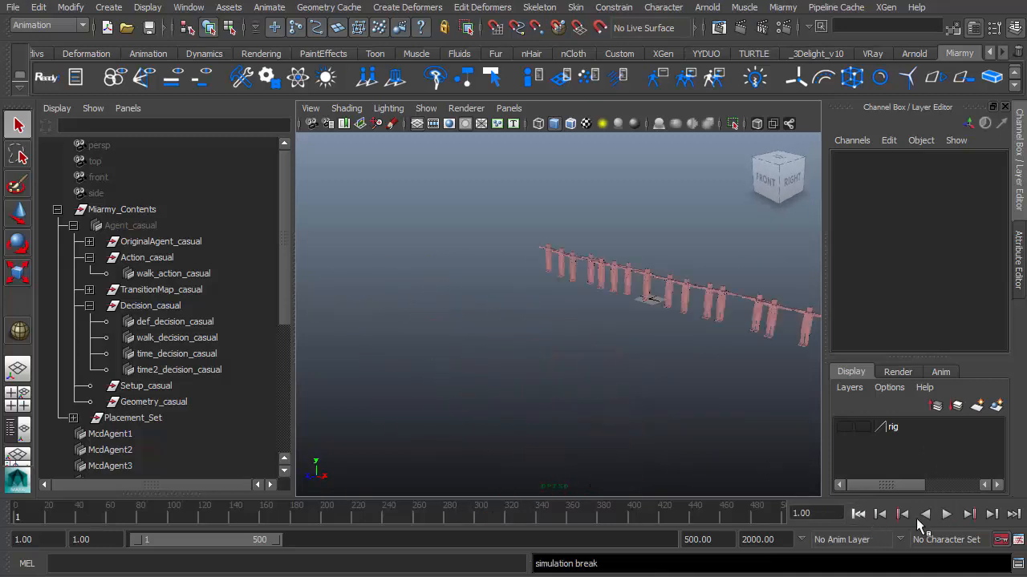
left_click(947, 514)
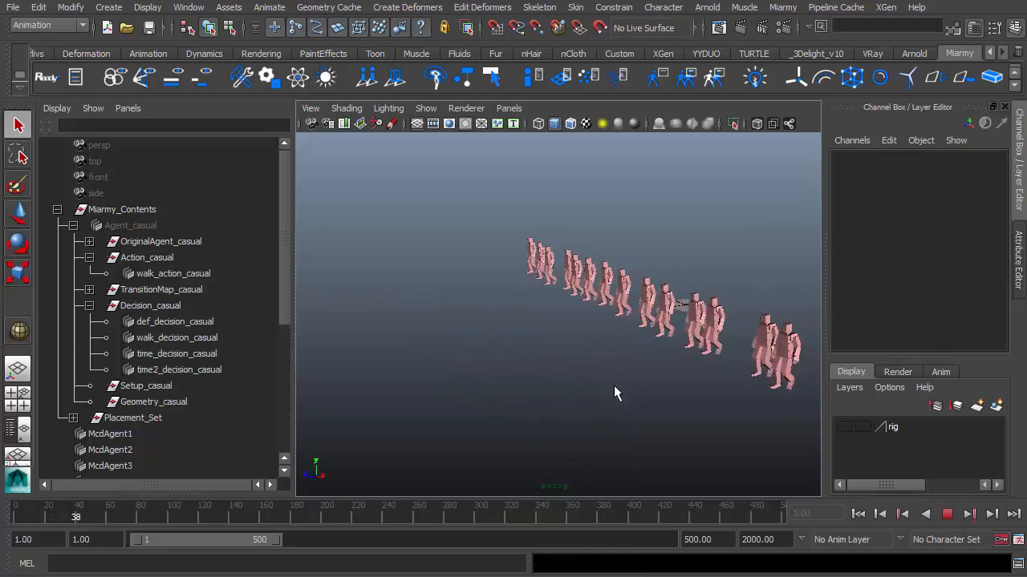